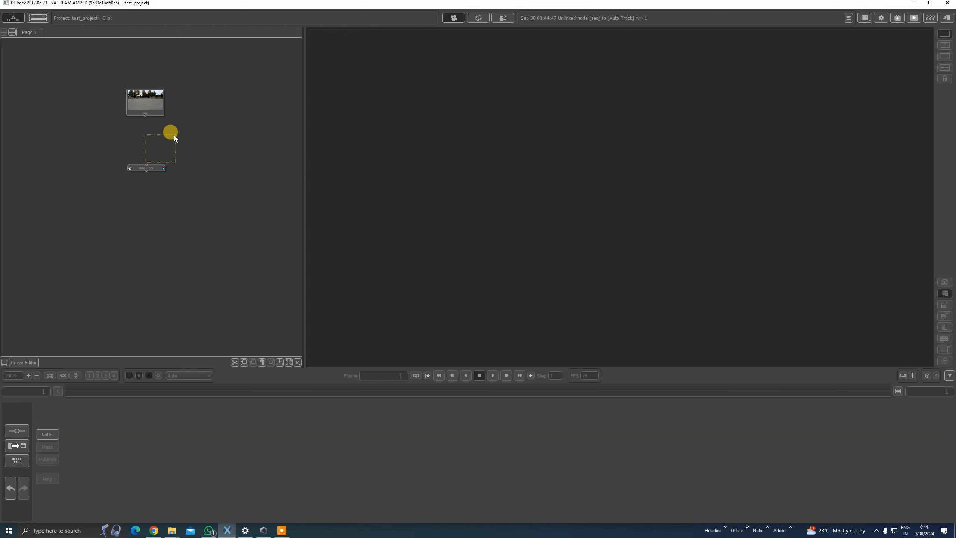
Step: Connect the footage clip's output to the Auto Track node and open that node for editing
click(147, 168)
drag(144, 112, 147, 169)
double_click(147, 169)
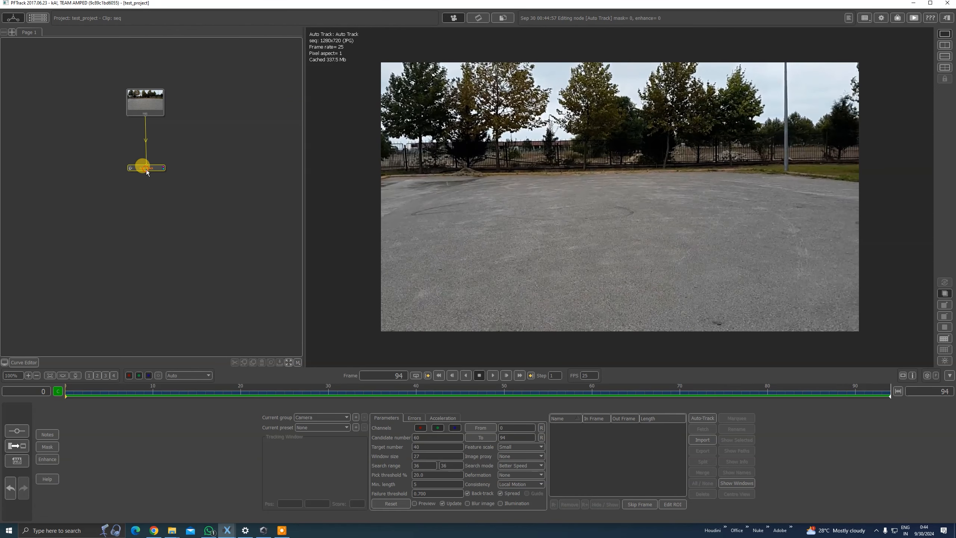
Step: Set the auto tracking candidate number to 101 and the search mode to Better Accuracy
drag(434, 439, 464, 438)
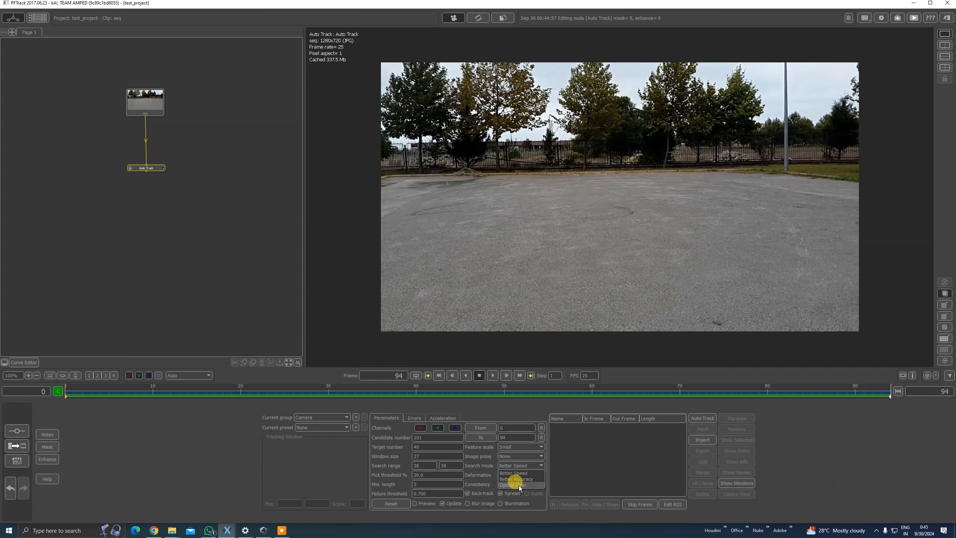
click(517, 479)
click(522, 485)
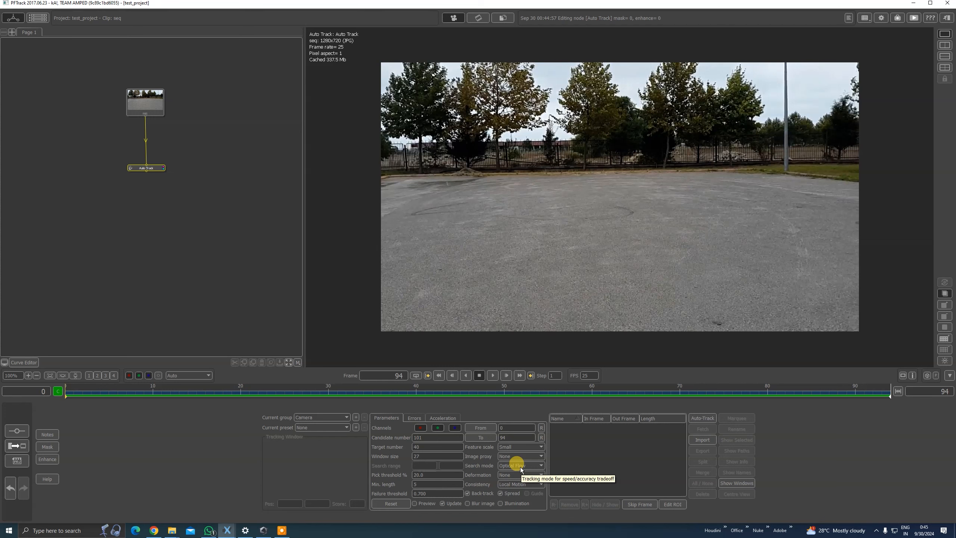
click(521, 467)
click(520, 479)
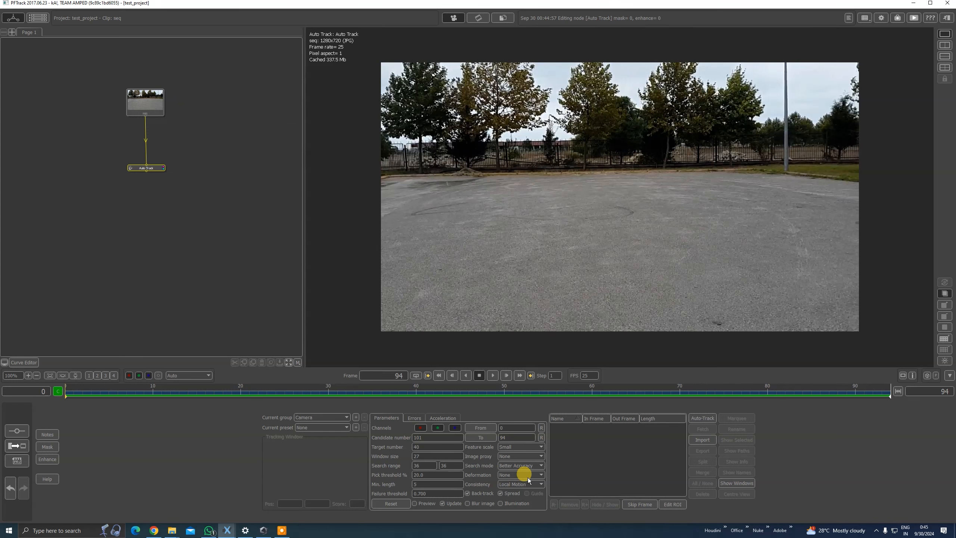
Step: Set the tracker deformation to Rotate, Scale, Skew and run Auto Track on the clip
click(528, 477)
click(514, 482)
click(518, 489)
click(513, 494)
click(593, 453)
click(703, 418)
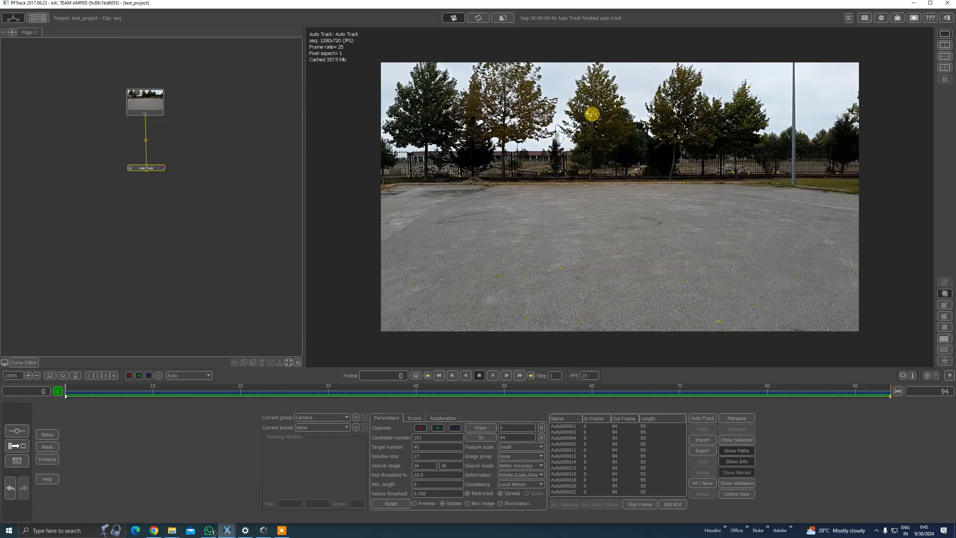
Step: Delete two trackers on the tree foliage, one on the second tree and one on the middle tree
click(526, 95)
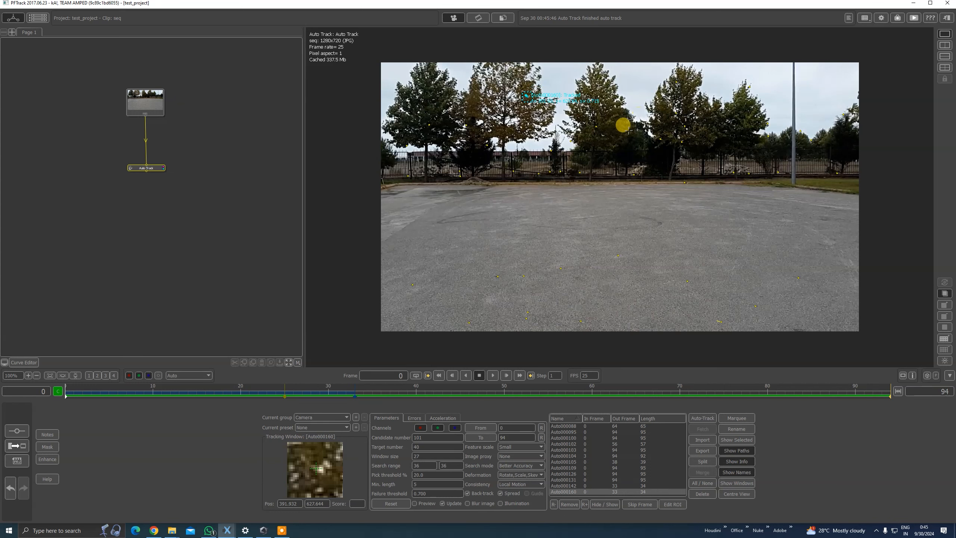
click(707, 494)
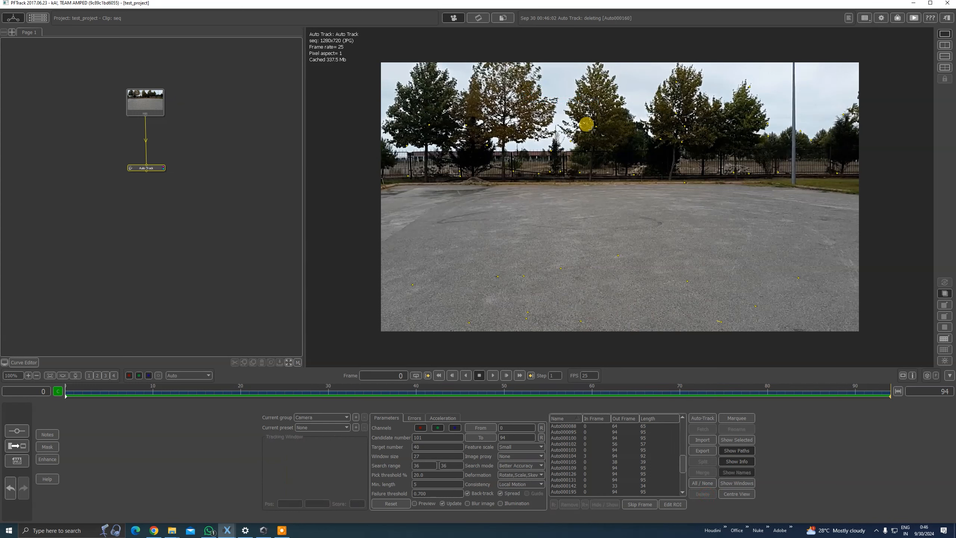
click(596, 127)
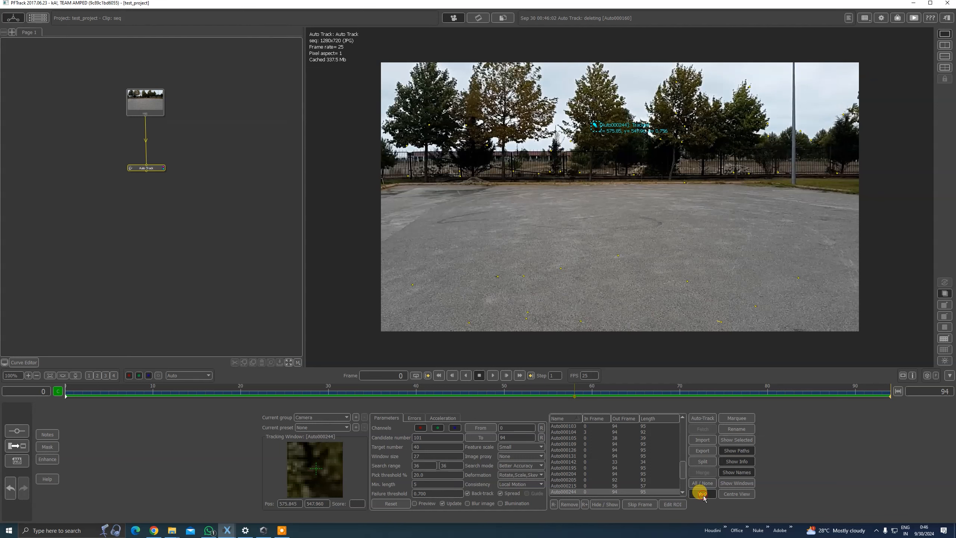
click(703, 494)
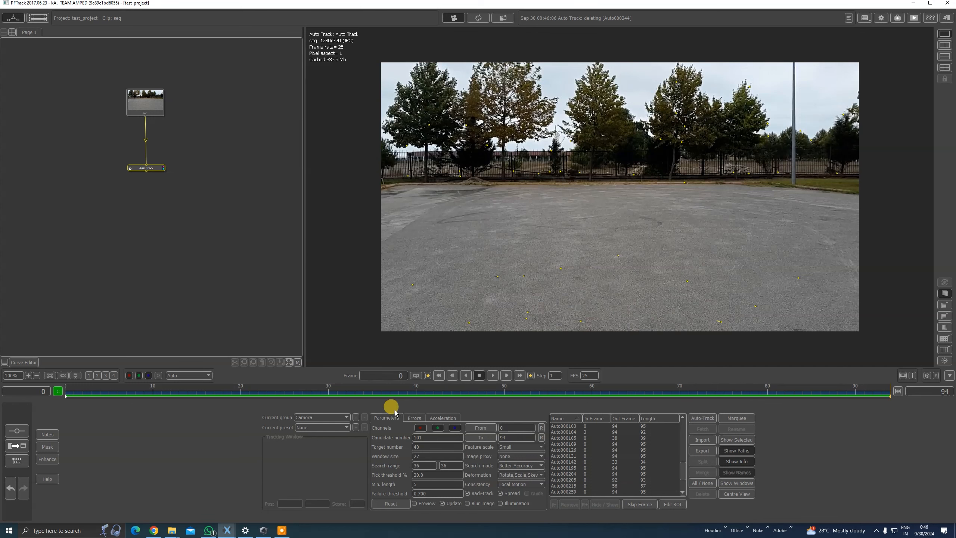
Step: Fit the tracker error graph and trim the high-error tracks with the threshold between 0.1 and 0.2, displaying only the average curve
click(414, 418)
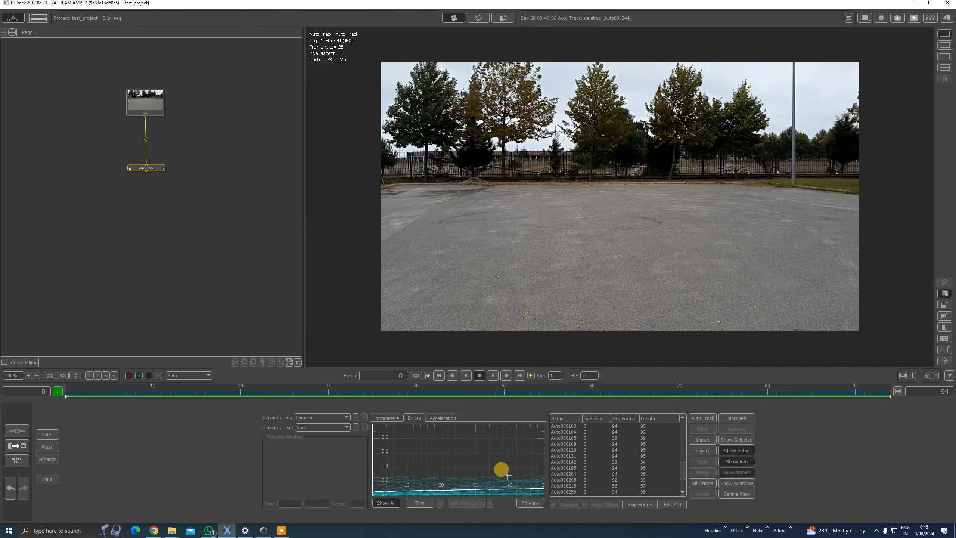
click(523, 503)
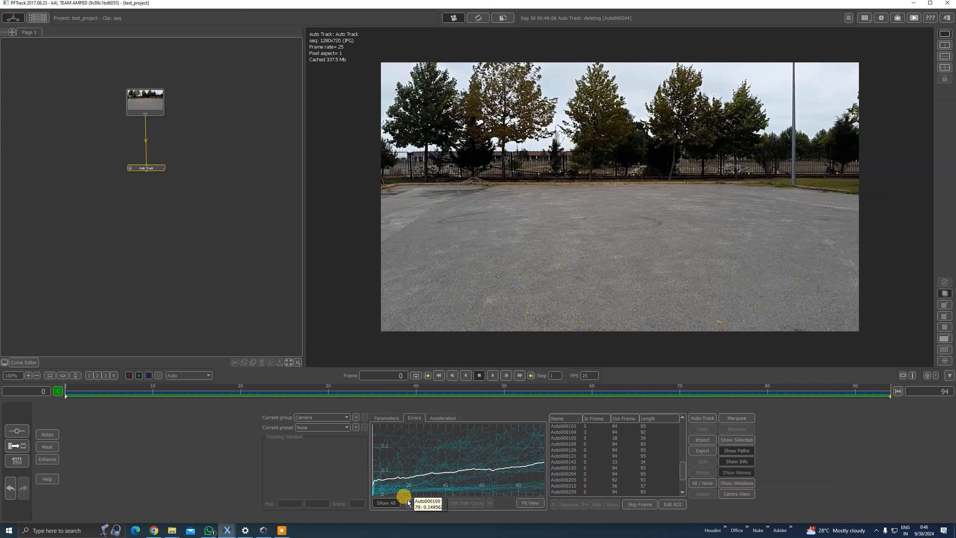
click(419, 503)
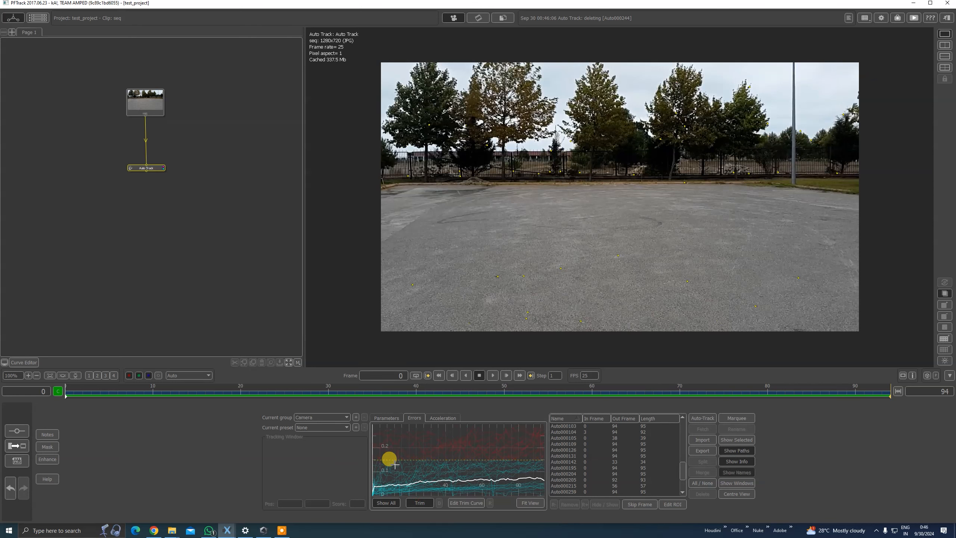
drag(379, 459, 379, 463)
click(420, 503)
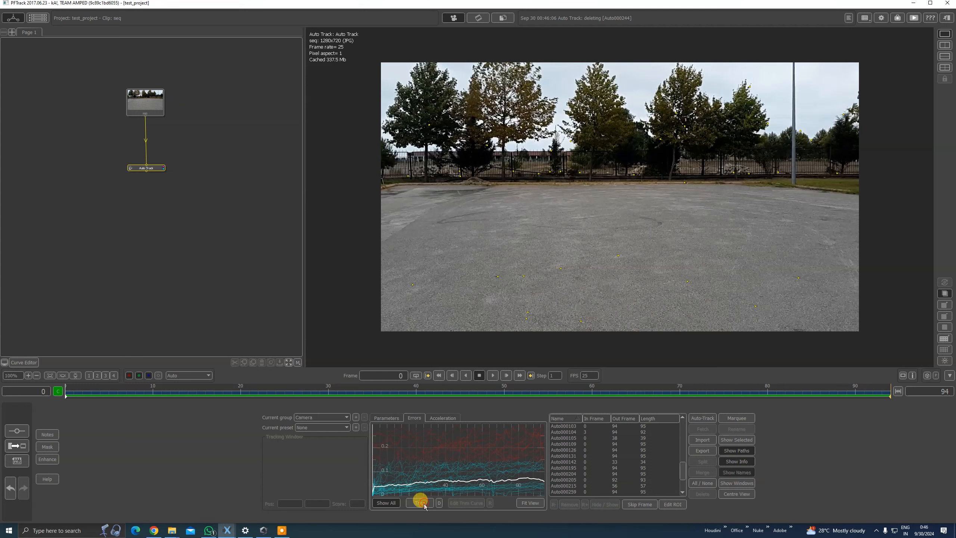
click(386, 504)
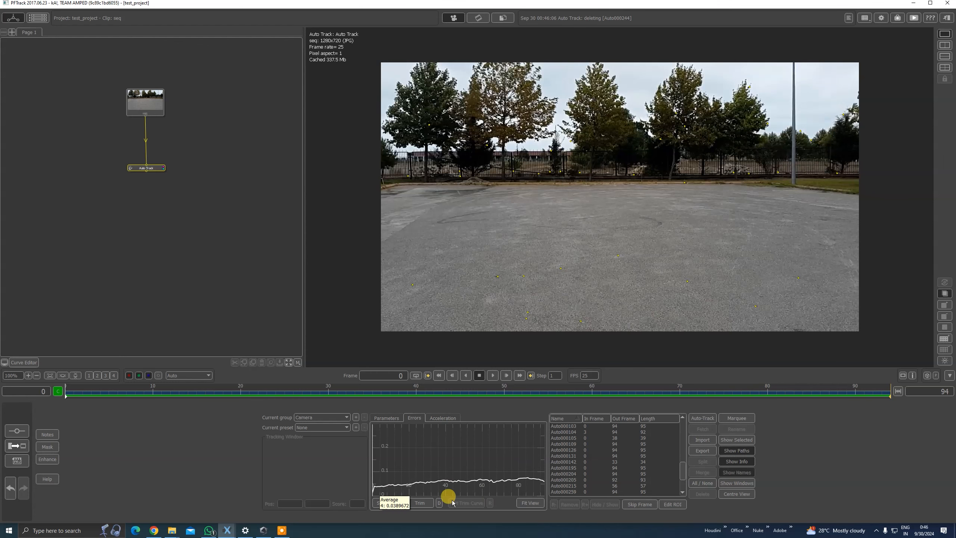
Step: Return to the tracking parameters and play the clip to review the tracker motion
click(387, 418)
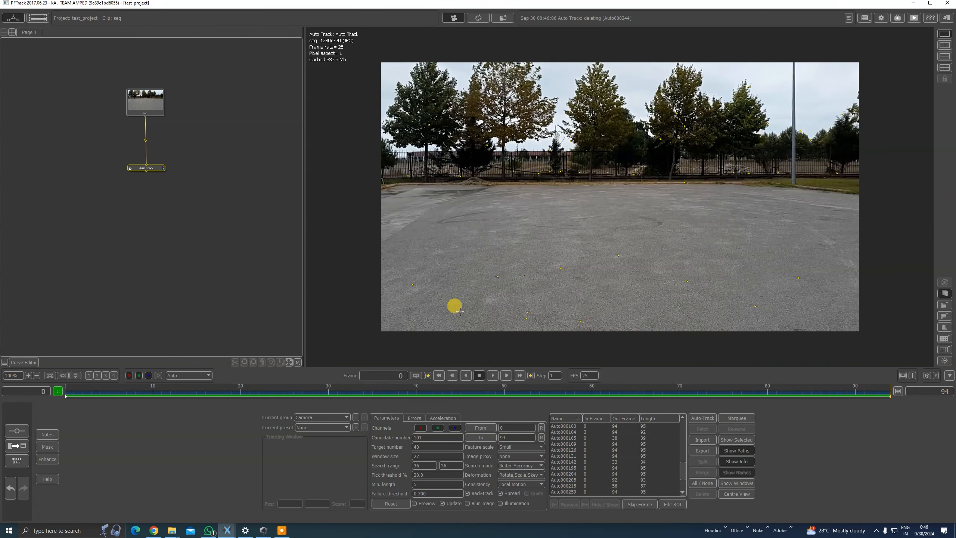
click(491, 375)
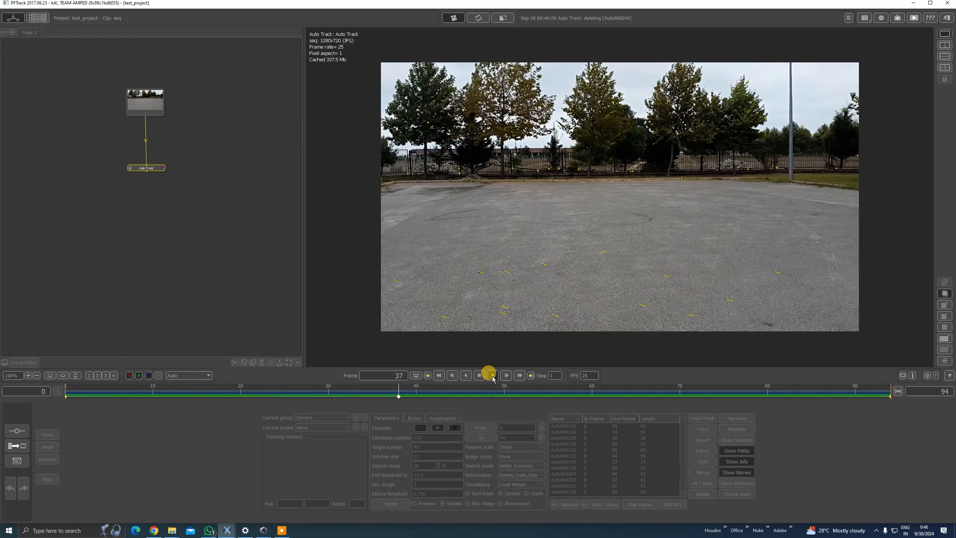
click(479, 376)
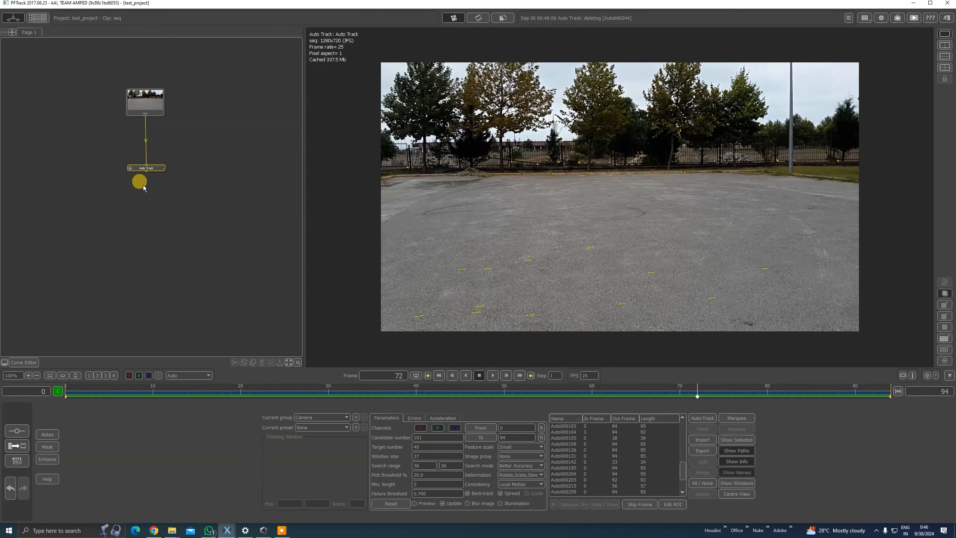
Step: Add a Camera Solver node after Auto Track, tidy the node layout and solve the camera and all trackers
drag(151, 171, 147, 160)
right_click(146, 161)
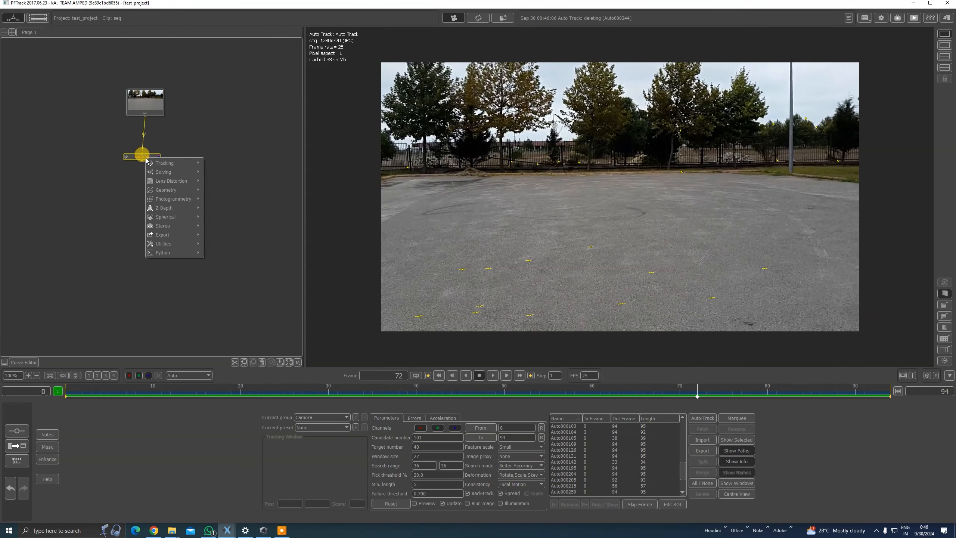
mouse_move(161, 171)
click(244, 172)
click(145, 161)
drag(141, 101, 139, 91)
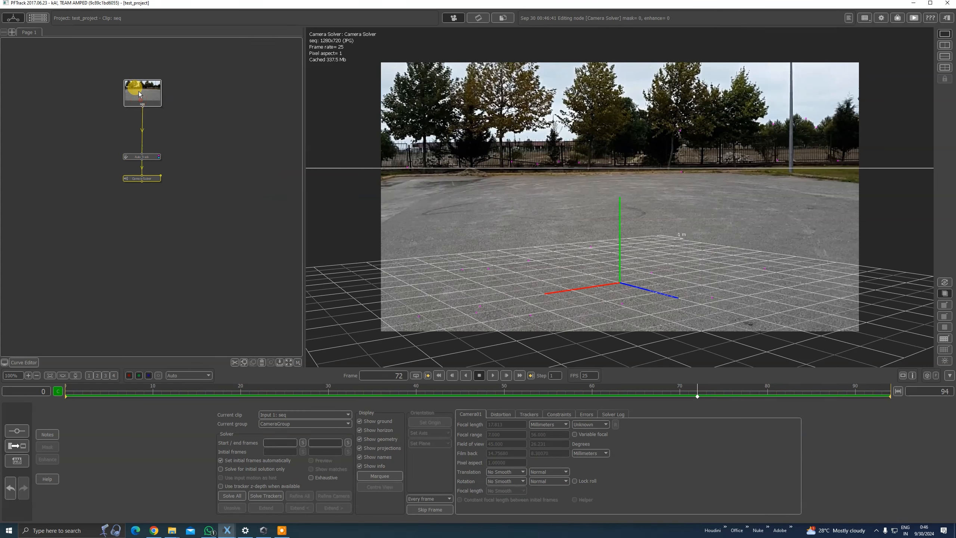
click(141, 176)
click(471, 248)
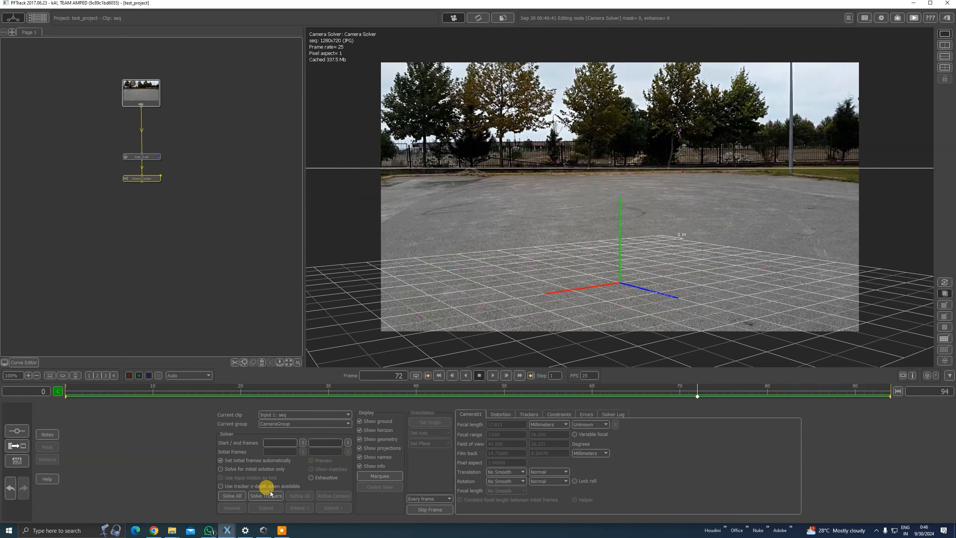
click(231, 495)
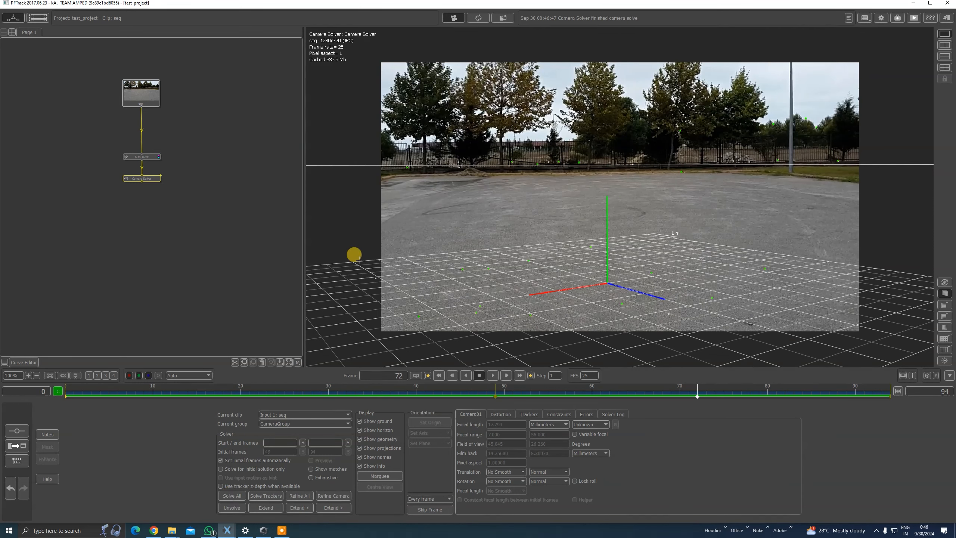
Step: Create an Orient Scene node and connect it to the Camera Solver node's output
right_click(138, 179)
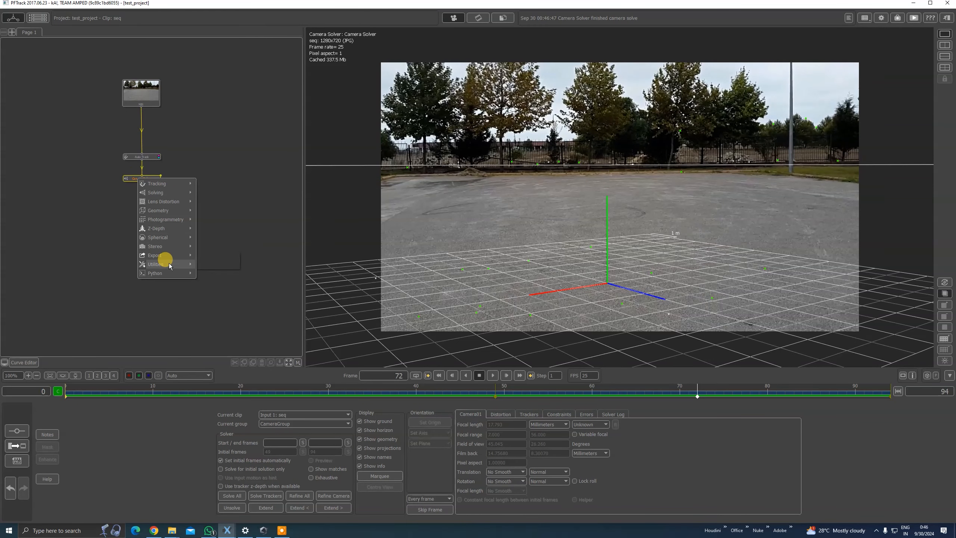
mouse_move(167, 264)
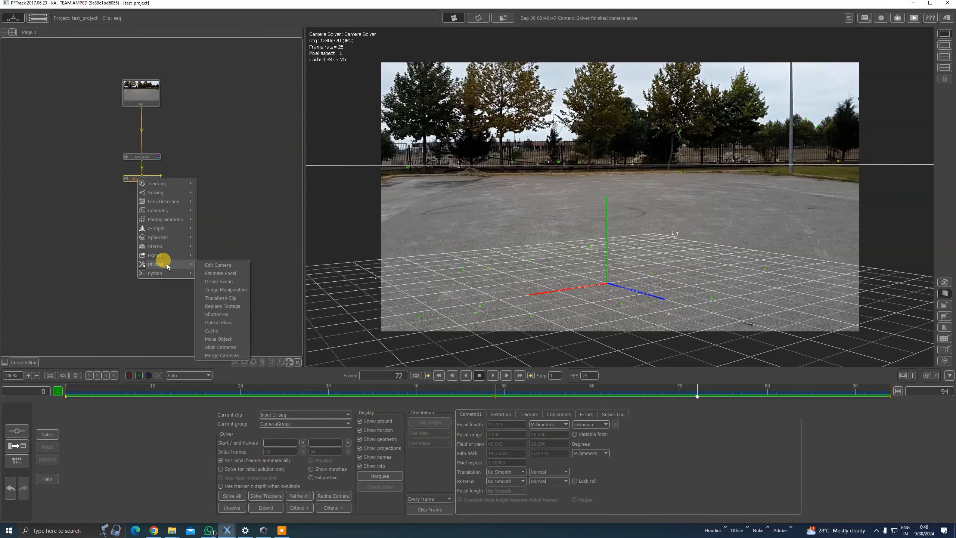
click(228, 281)
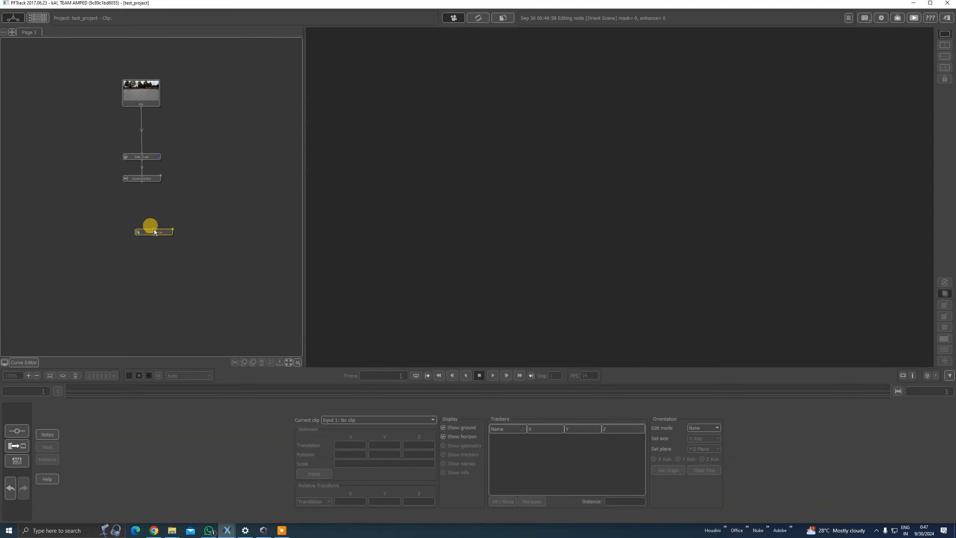
drag(154, 229, 145, 182)
click(154, 232)
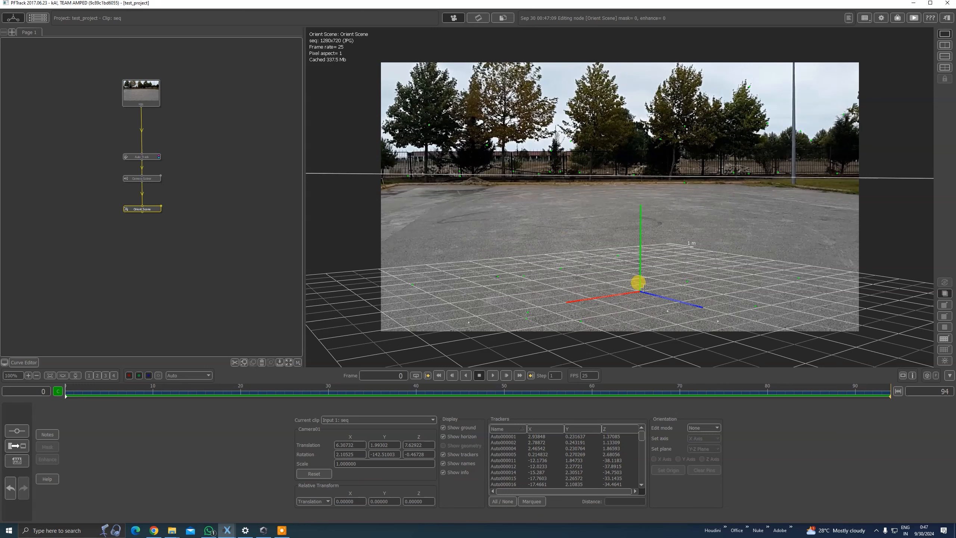
Step: Set the scene origin at the ground tracker near the middle of the lot and show the camera and 3D views side by side
click(618, 255)
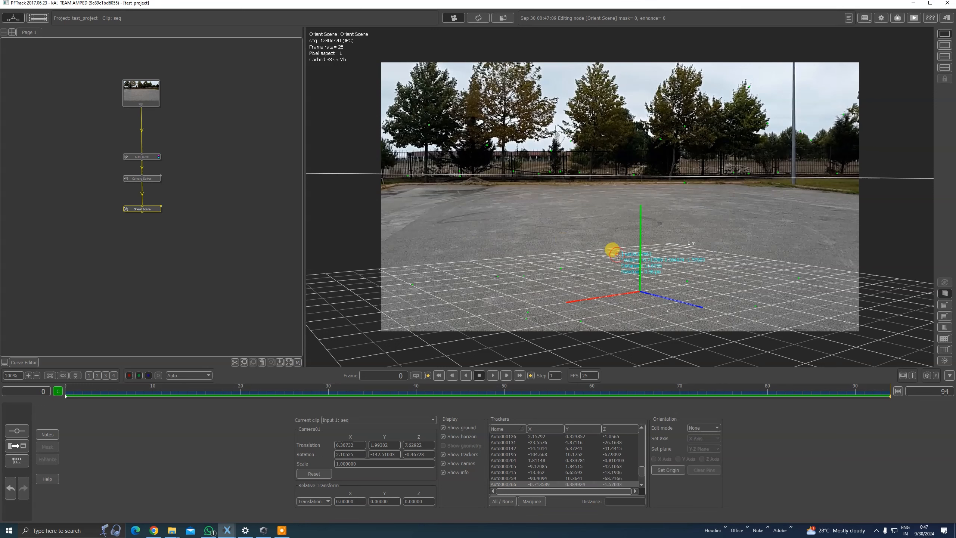
click(667, 470)
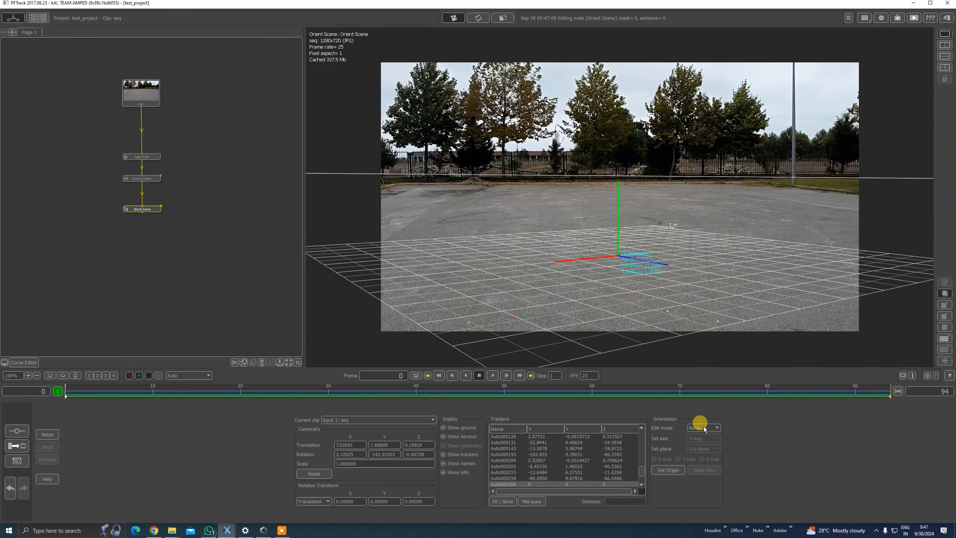
click(945, 46)
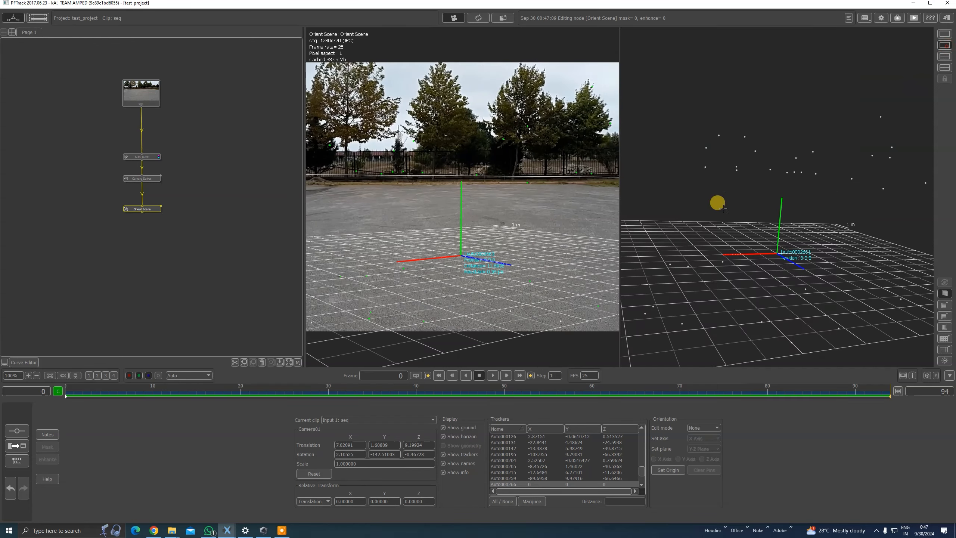
drag(722, 227, 753, 235)
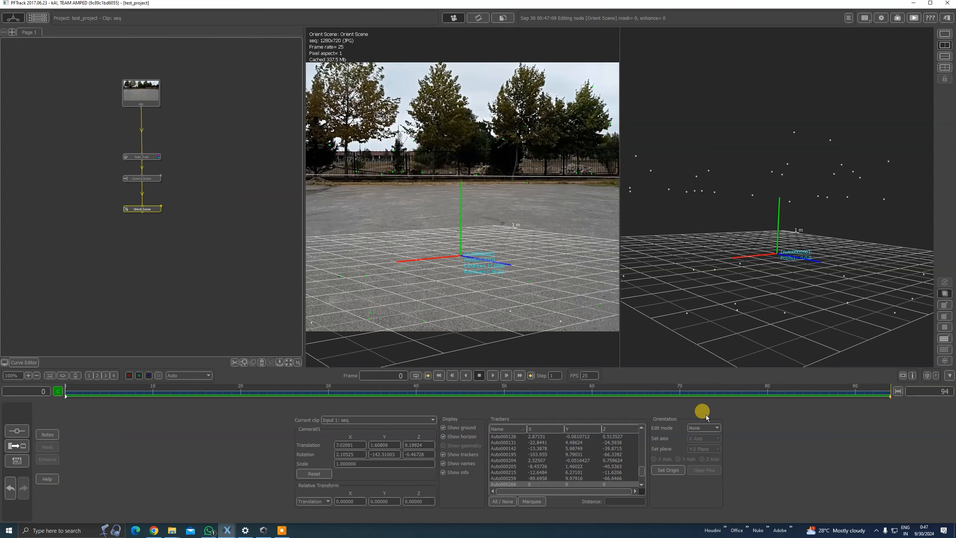
Step: Rotate the scene about its Y axis to a camera Y rotation of about -177.5, squaring the grid with the lot, and restore the single view
click(696, 429)
click(697, 447)
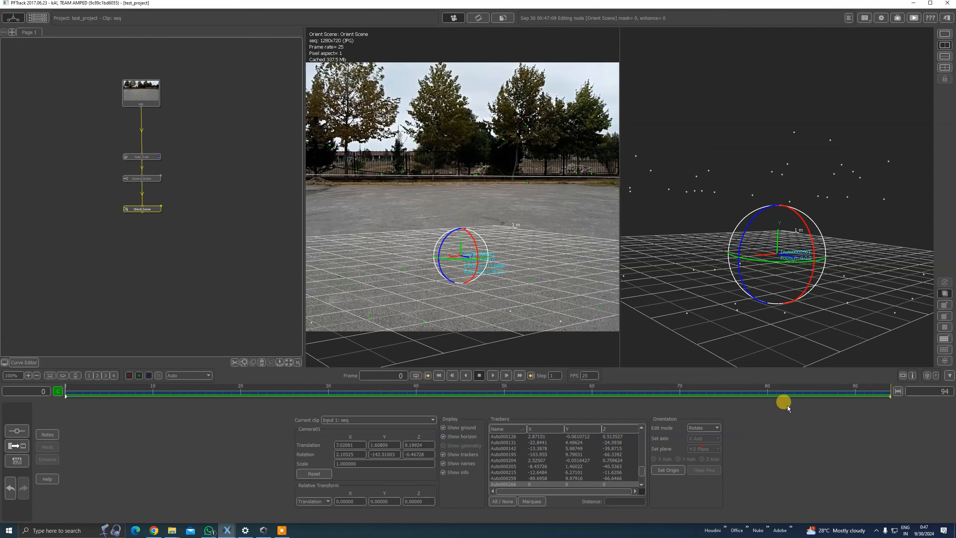
drag(468, 258, 452, 260)
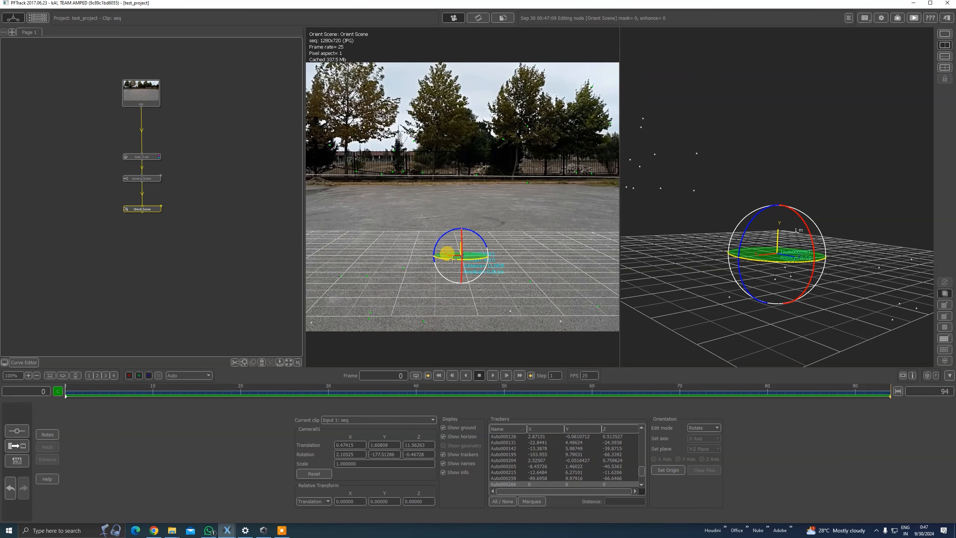
middle_drag(866, 232, 815, 236)
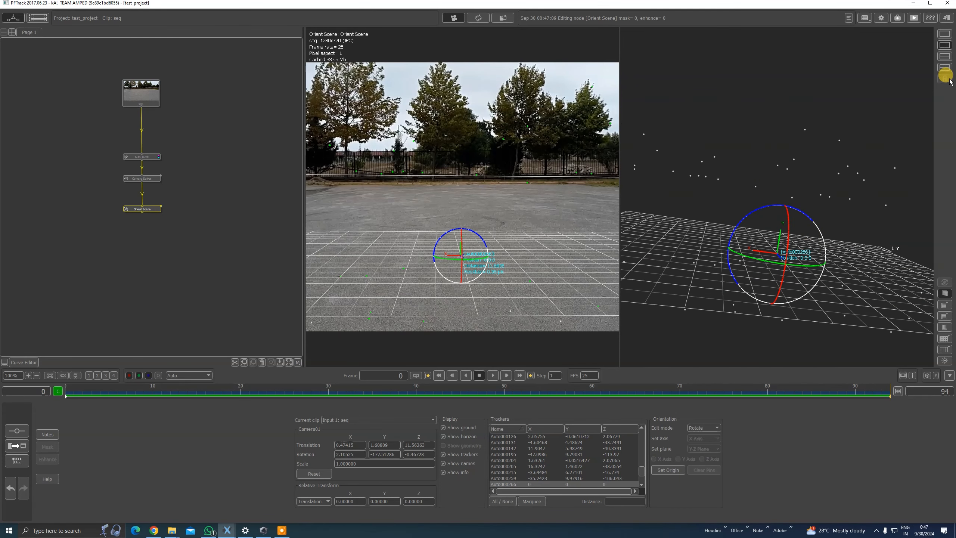
click(945, 33)
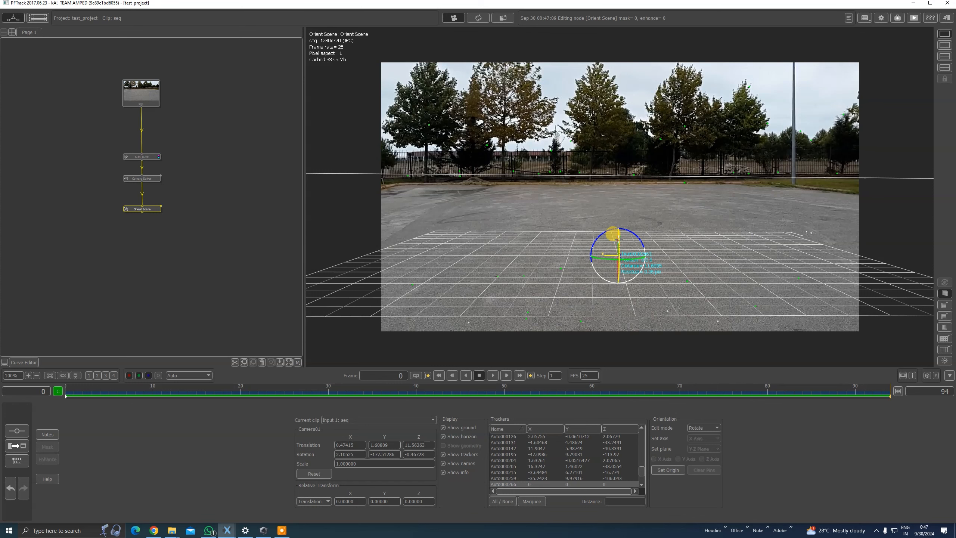
Step: Try tilting the scene about its X axis, and undo that rotation
drag(619, 239, 618, 240)
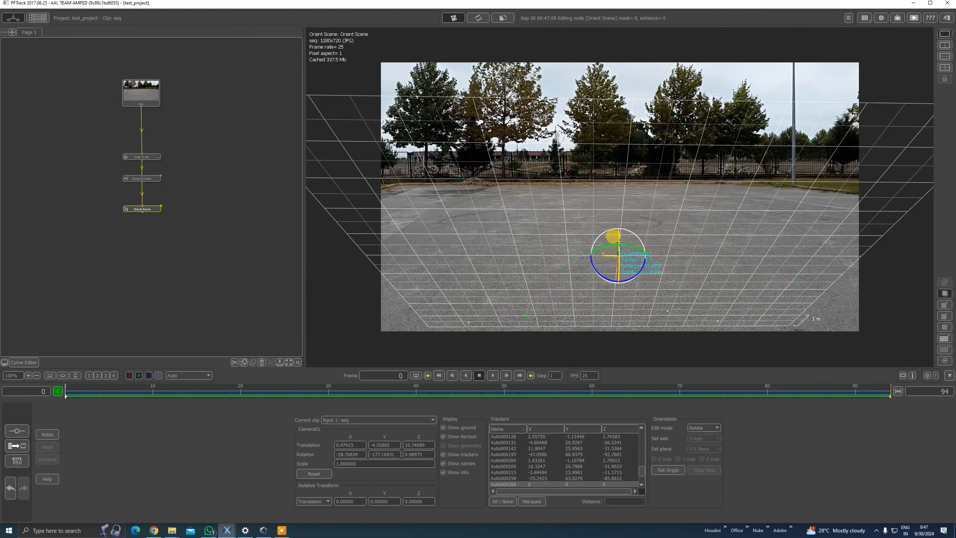
key(ctrl+z)
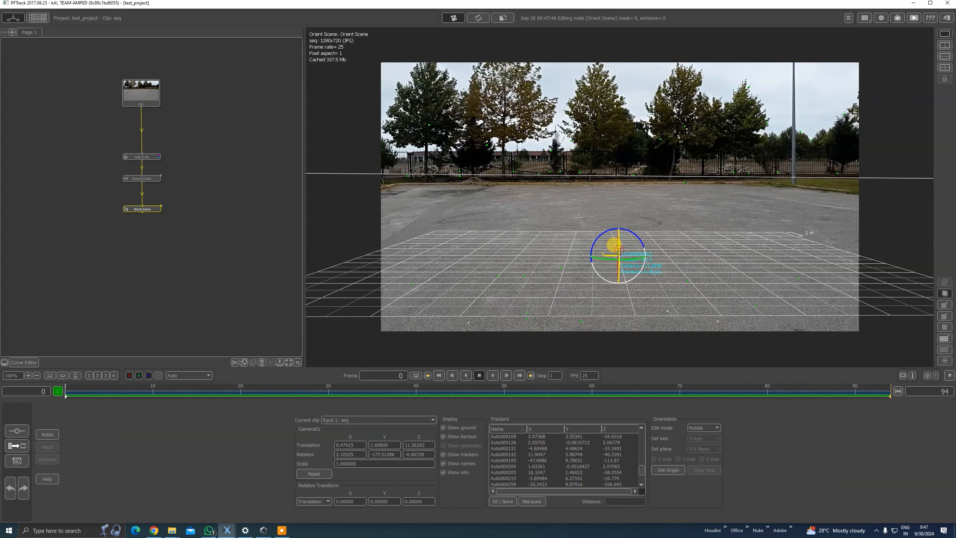
Step: Tilt the scene about its X axis to a camera X rotation of about 3.9, and translate it to a camera Z of about 16.2
drag(620, 251, 621, 254)
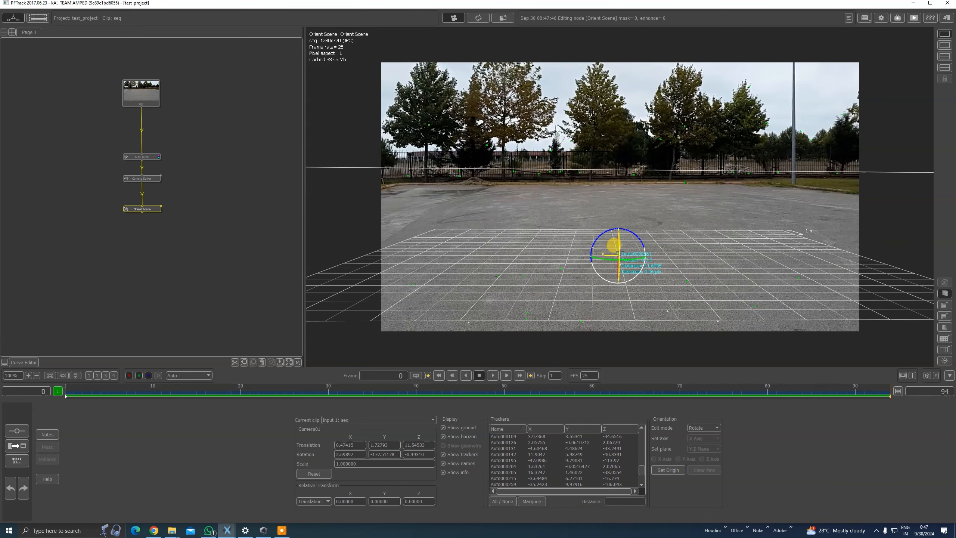
drag(620, 254, 621, 254)
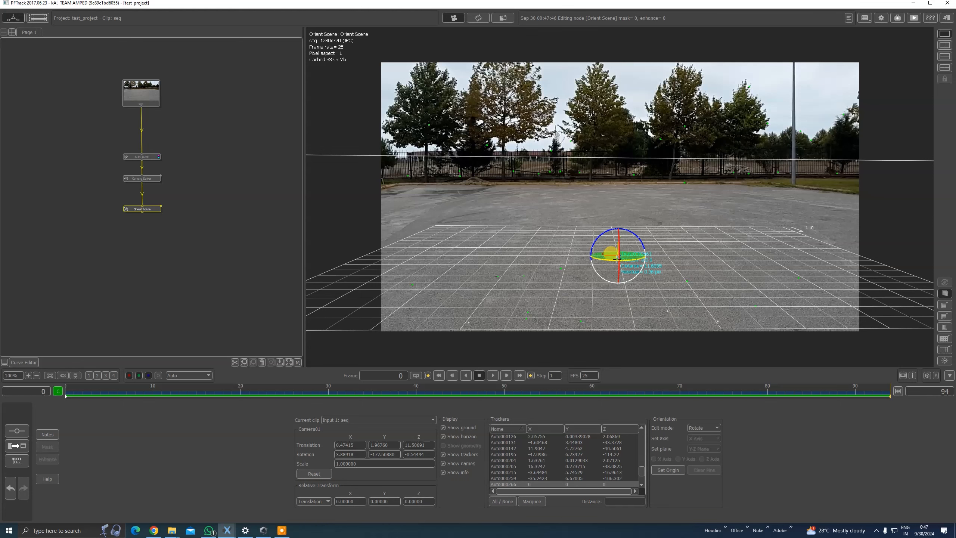
click(709, 427)
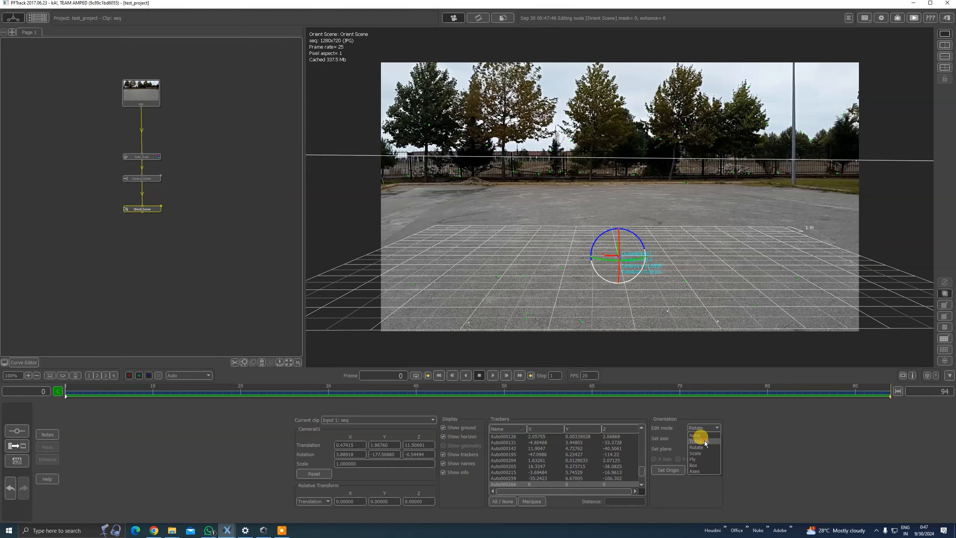
click(703, 442)
drag(617, 255, 609, 227)
Step: Scale the scene to about 0.86 so the ground grid spreads wider across the lot
click(708, 429)
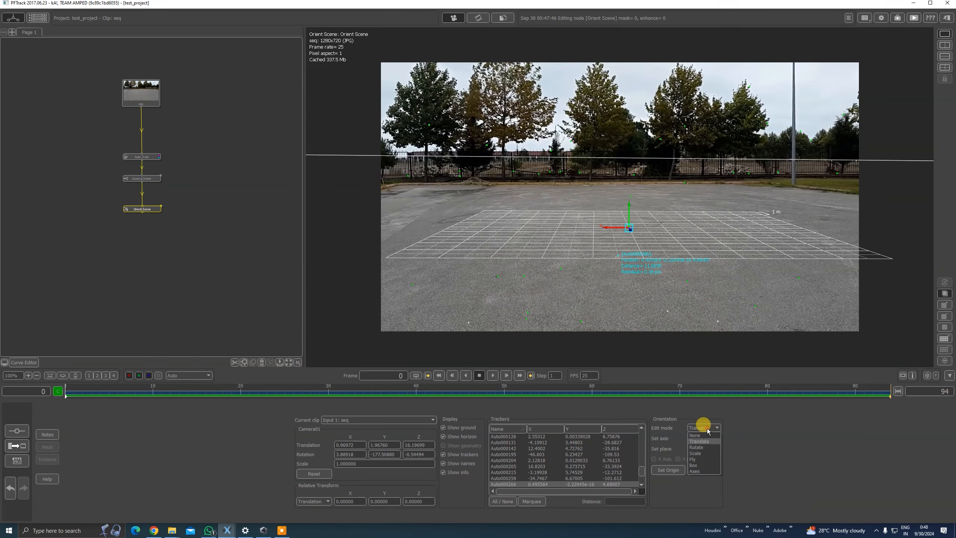
click(696, 453)
drag(601, 228, 602, 234)
drag(586, 232, 593, 242)
Step: Try tilting the scene further about its X axis, and undo the rotation changes
click(703, 428)
click(694, 442)
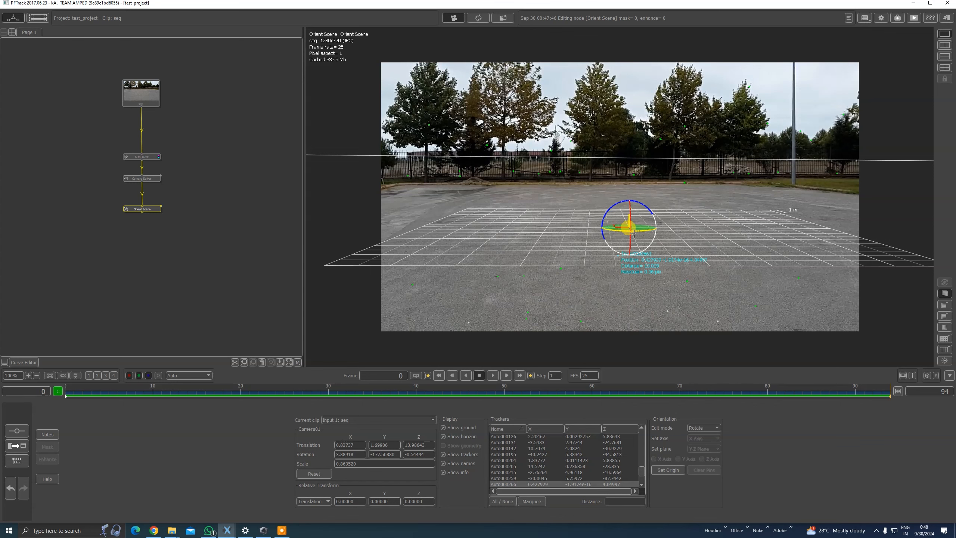
drag(630, 247, 631, 250)
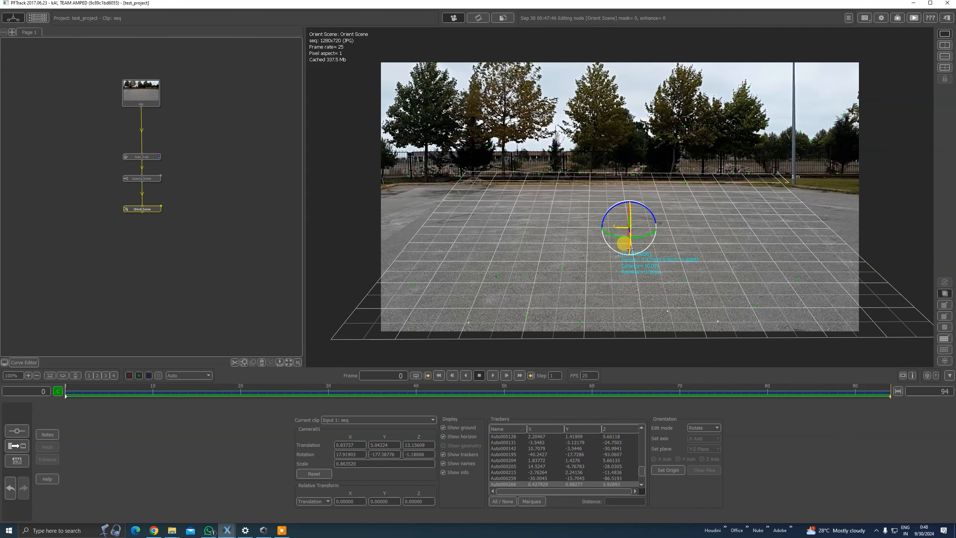
key(ctrl+z)
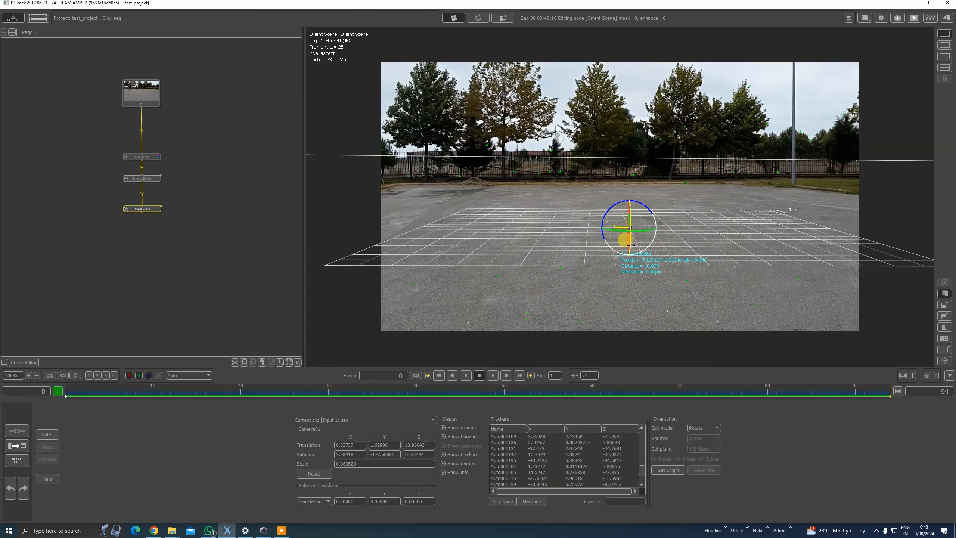
drag(631, 245, 631, 245)
key(ctrl+z)
key(ctrl+z)
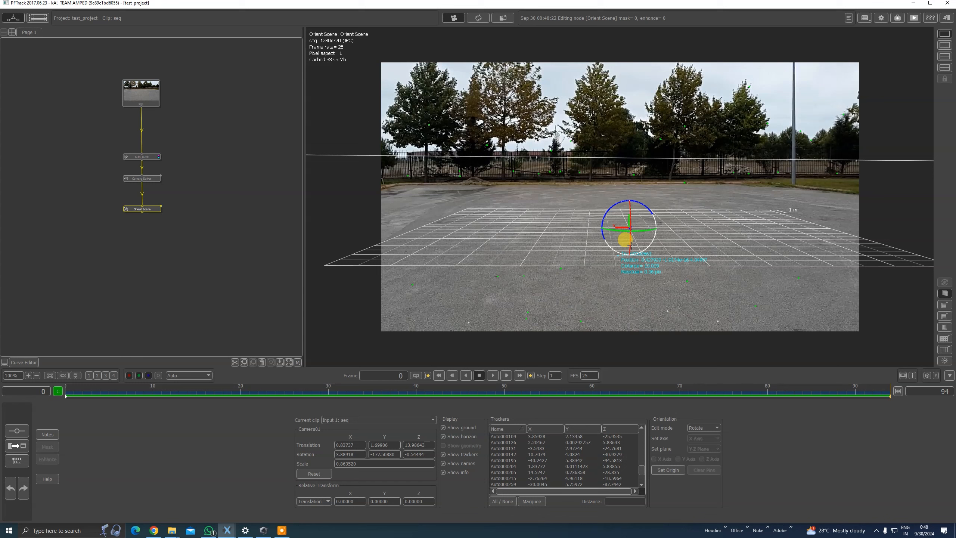
Step: Reduce the ground grid to 0.5 m, and tidy the Orient Scene and clip nodes in the tree
click(943, 314)
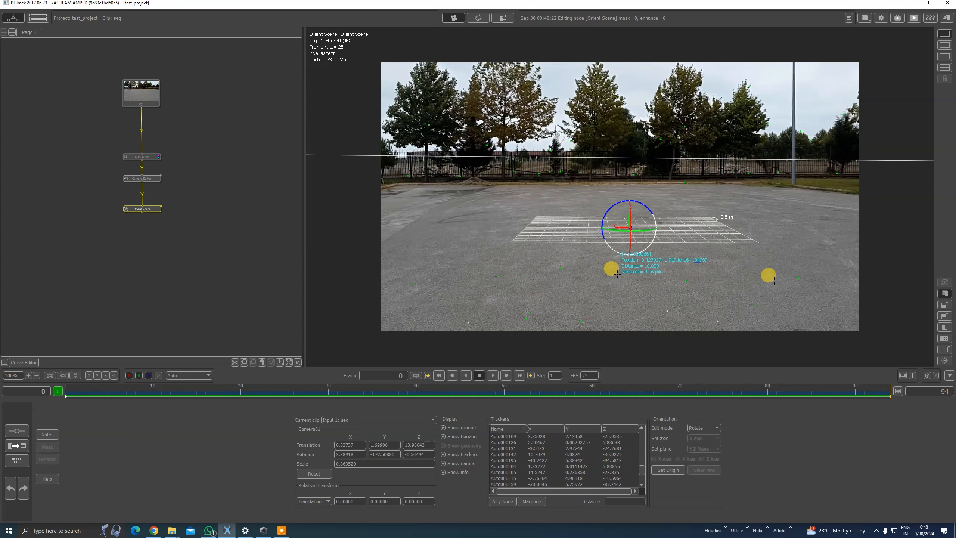
drag(141, 211, 139, 202)
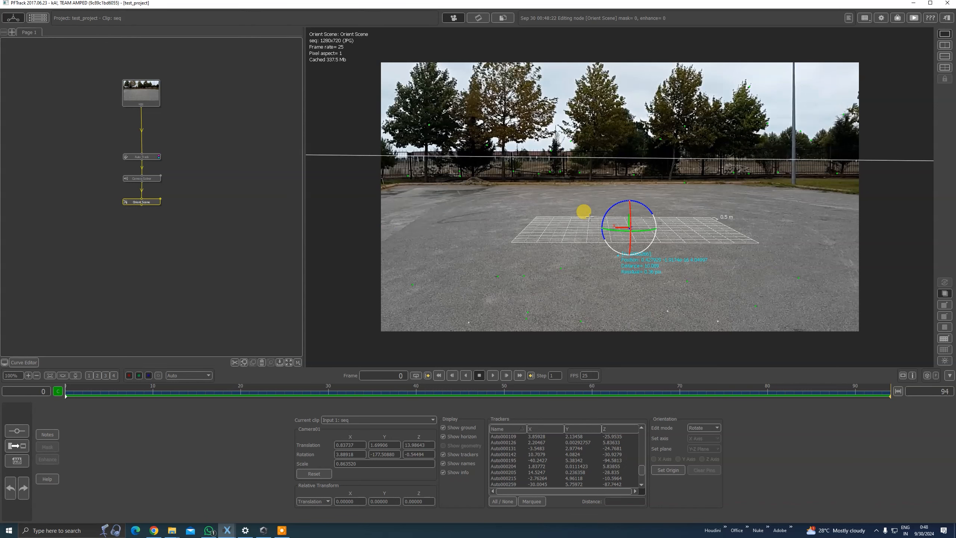
drag(150, 94, 153, 97)
click(157, 230)
Step: Create a Test Object node below Orient Scene and connect it to the Orient Scene output
right_click(140, 204)
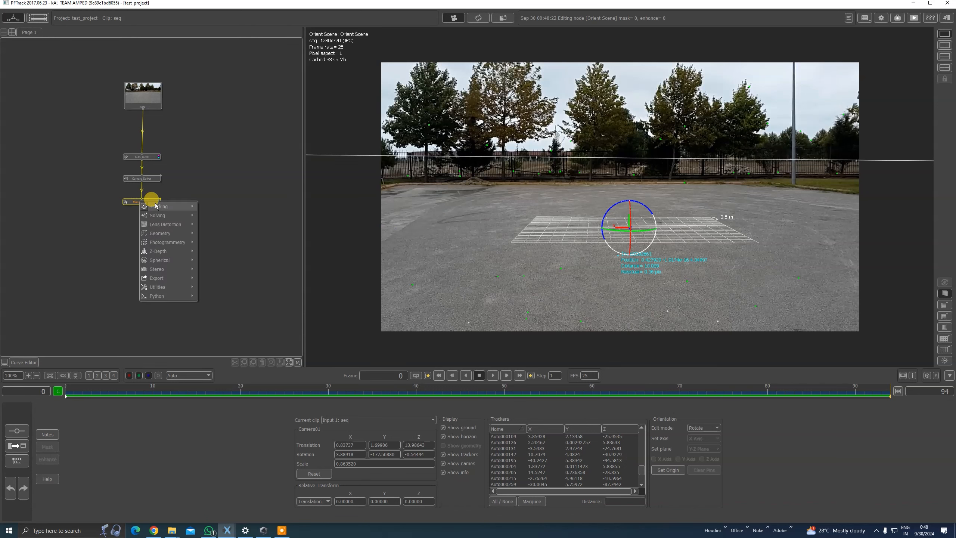
mouse_move(167, 236)
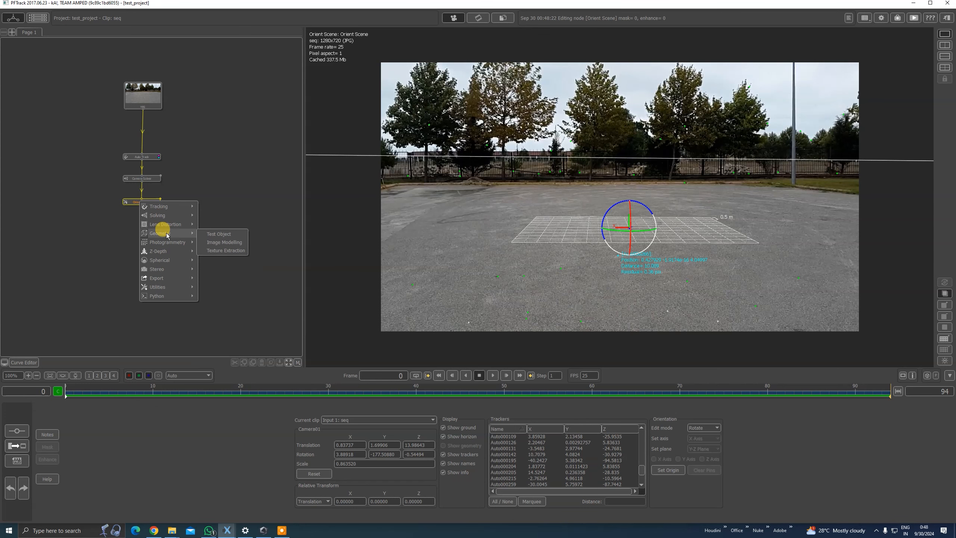
click(222, 234)
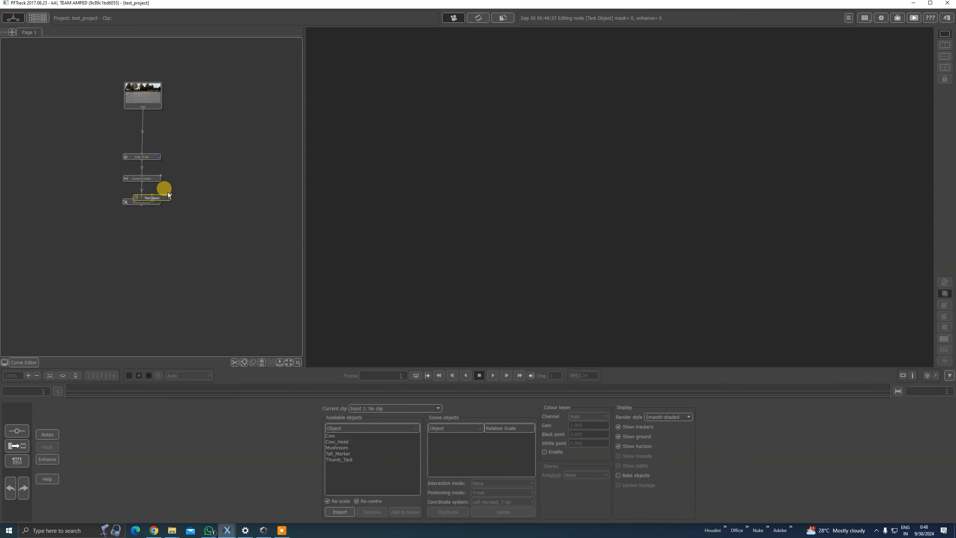
mouse_move(141, 240)
mouse_down()
mouse_move(160, 202)
mouse_move(220, 214)
mouse_move(135, 238)
mouse_up()
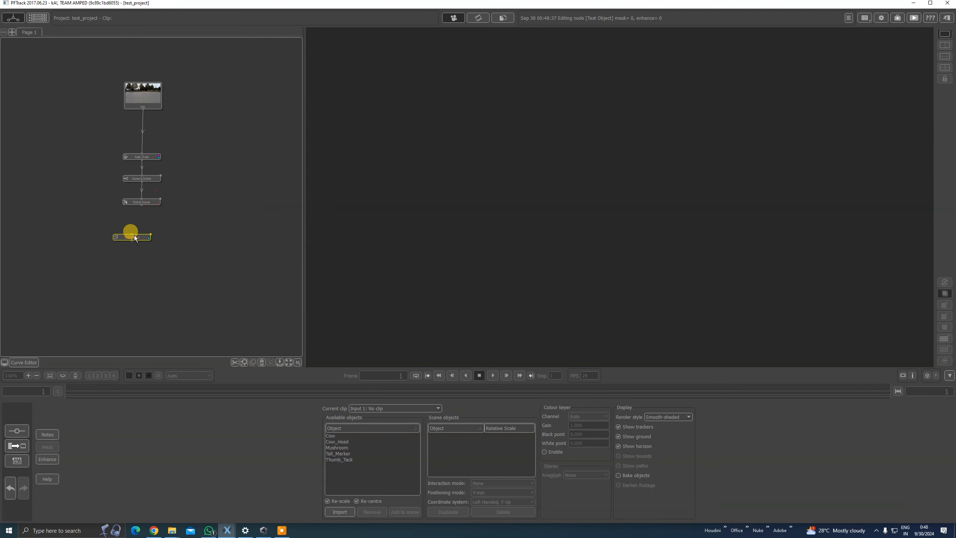
drag(155, 203, 136, 228)
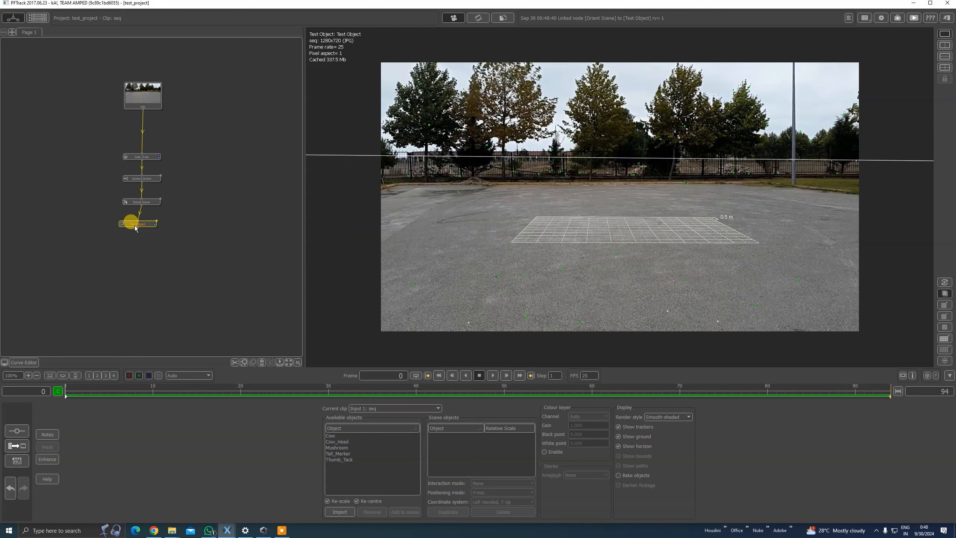
Step: Add a Mushroom to the scene and place it at the tracker by the fence using Place at selected feature
click(336, 436)
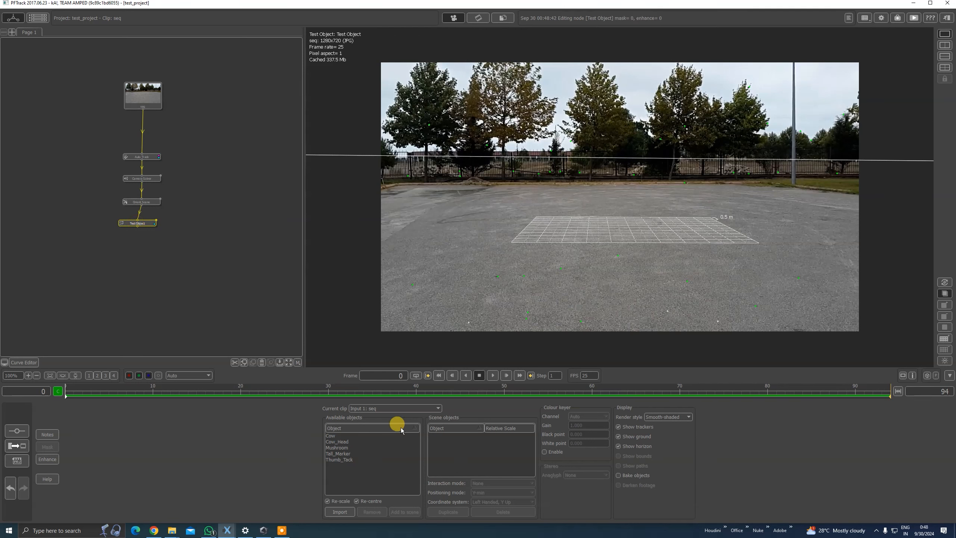
click(333, 448)
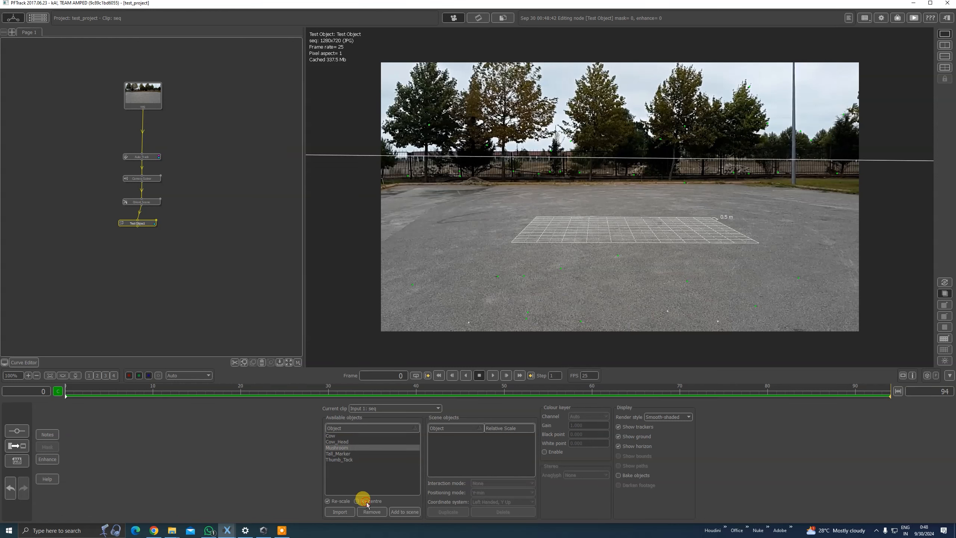
click(404, 512)
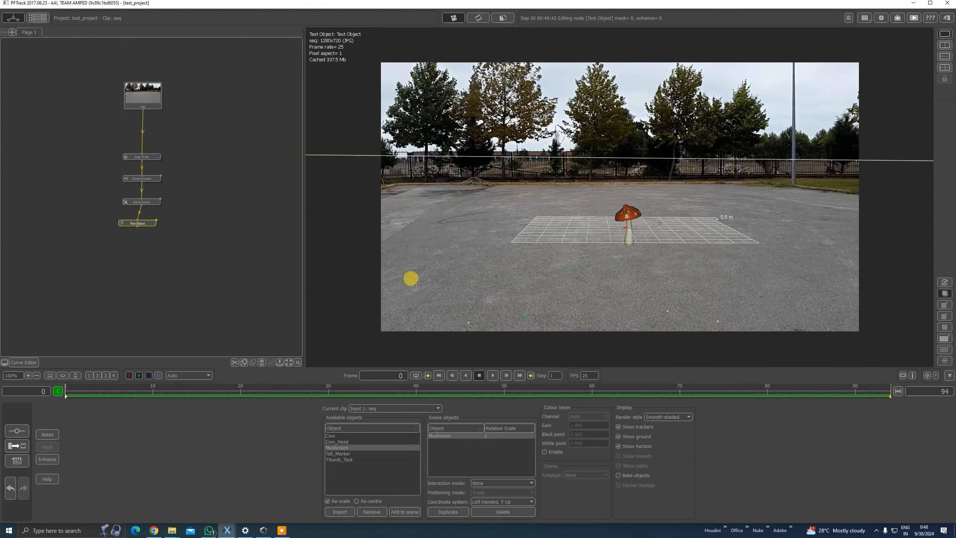
click(487, 484)
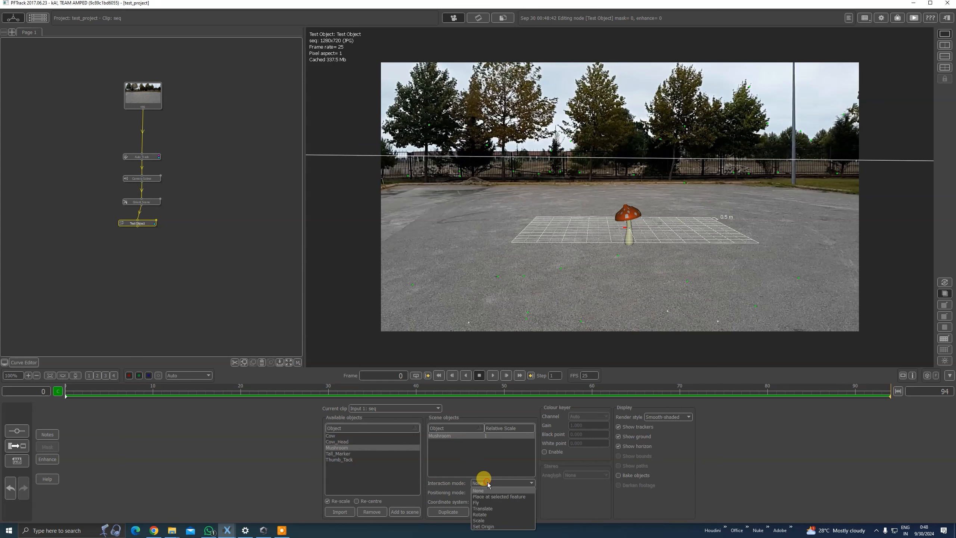
click(494, 497)
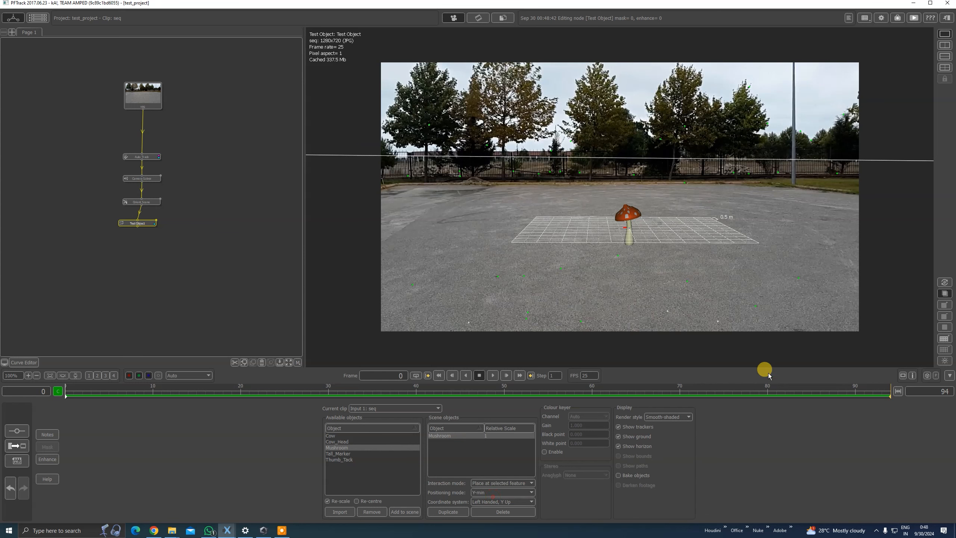
click(683, 183)
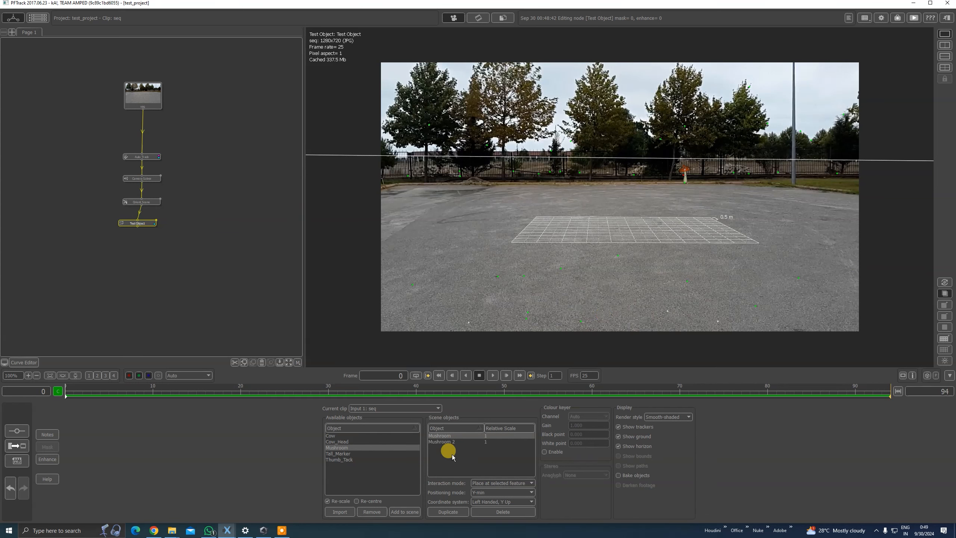
Step: Place the second mushroom at the pavement tracker in the left foreground, and add a Thumb_Tack to the scene
click(441, 442)
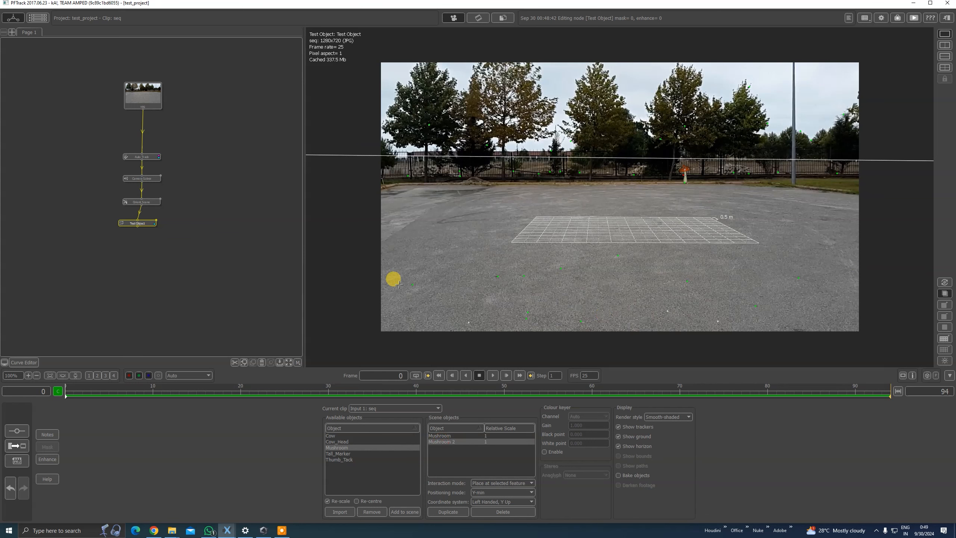
click(414, 285)
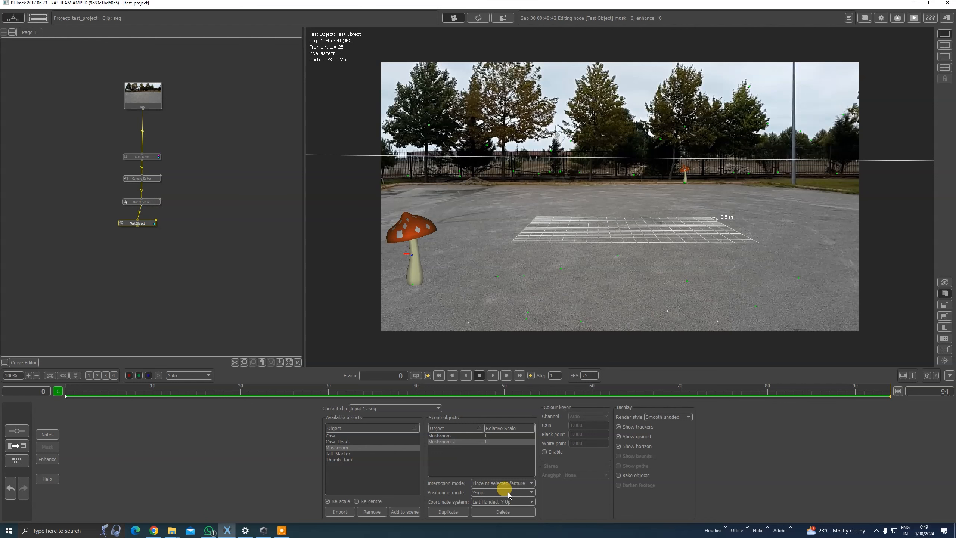
click(343, 459)
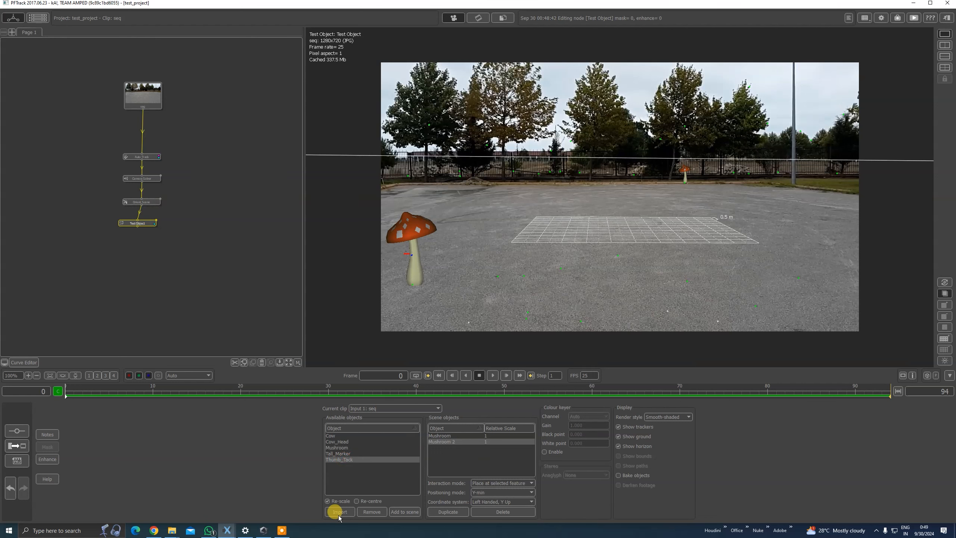
click(403, 513)
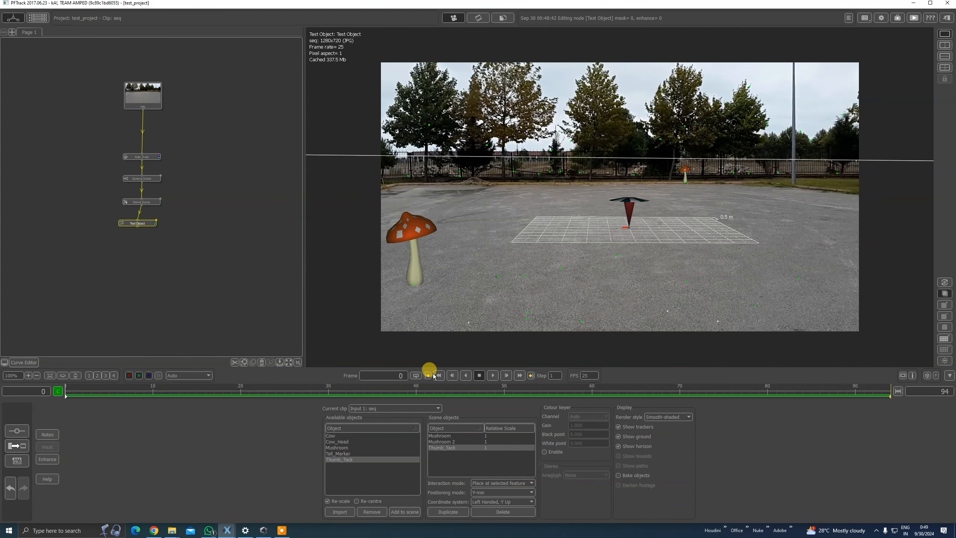
Step: Play and scrub the clip to frame 50 to check how well the test objects stick to the ground
click(492, 376)
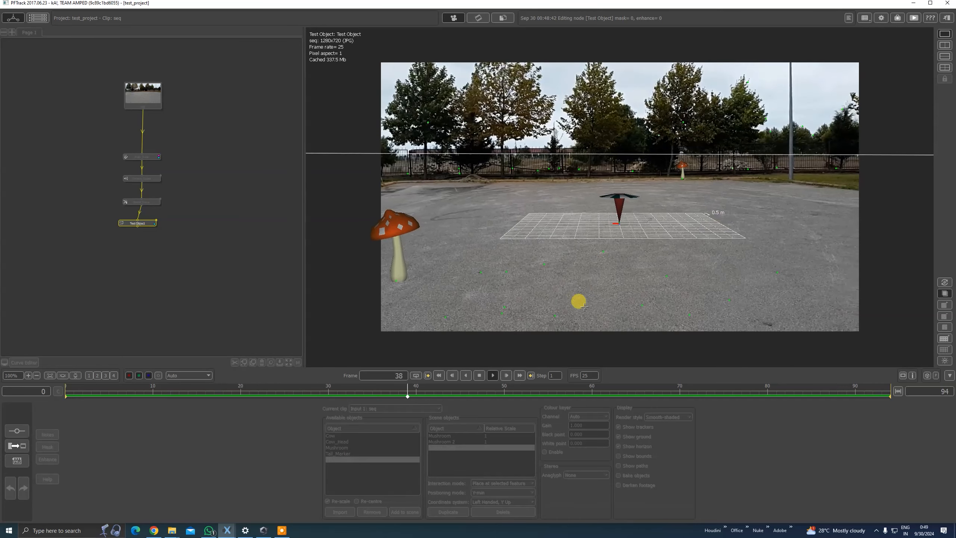
click(479, 376)
drag(686, 389, 503, 382)
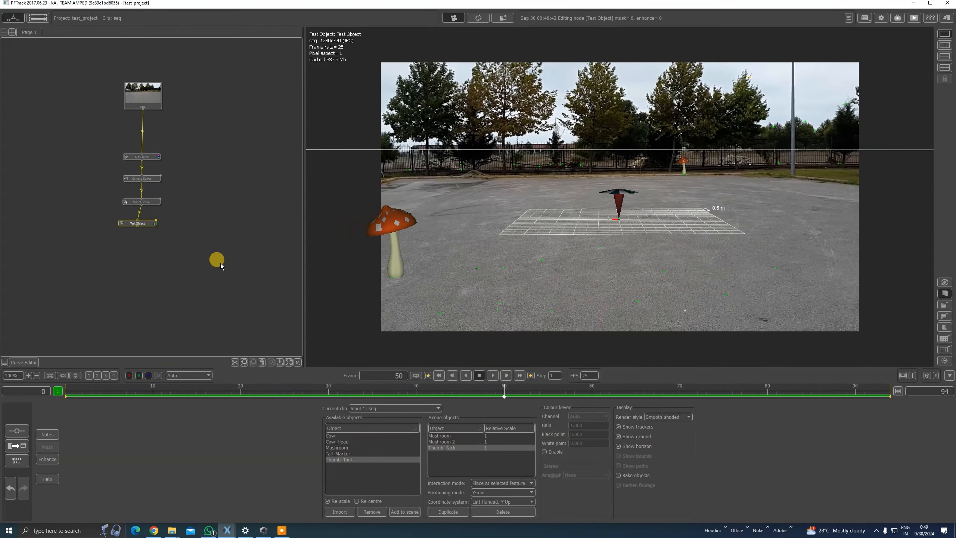
Step: Create an Export node below the Test Object node, connected to its output
drag(144, 223, 146, 228)
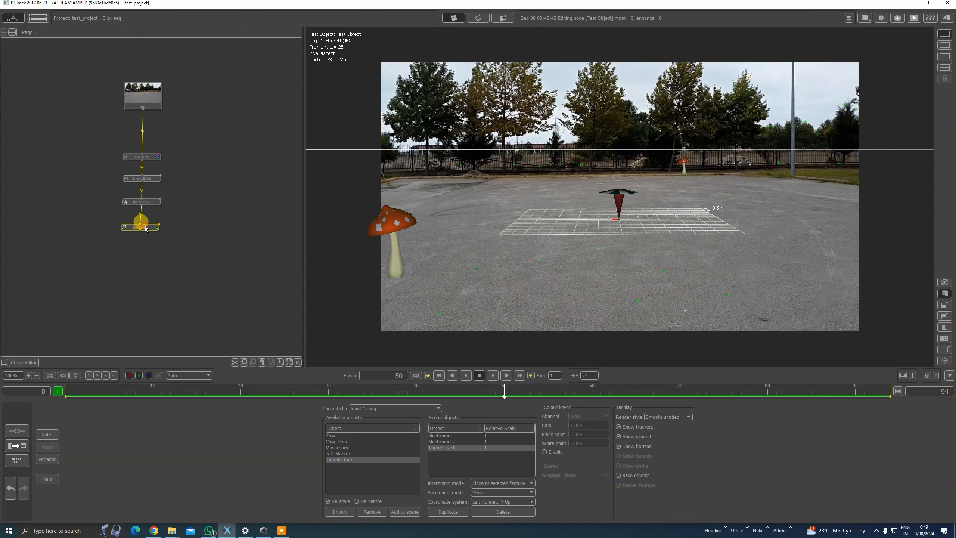
right_click(146, 229)
mouse_move(165, 305)
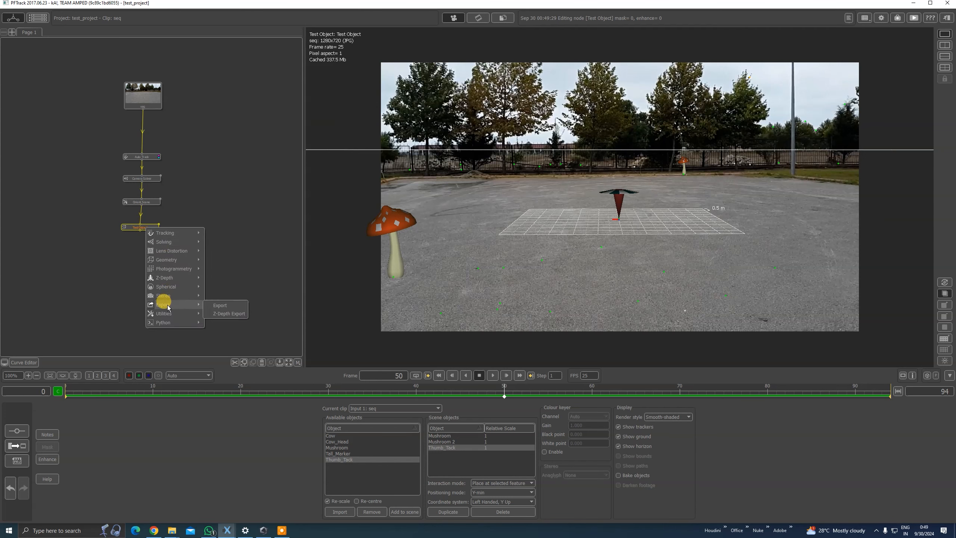
click(216, 305)
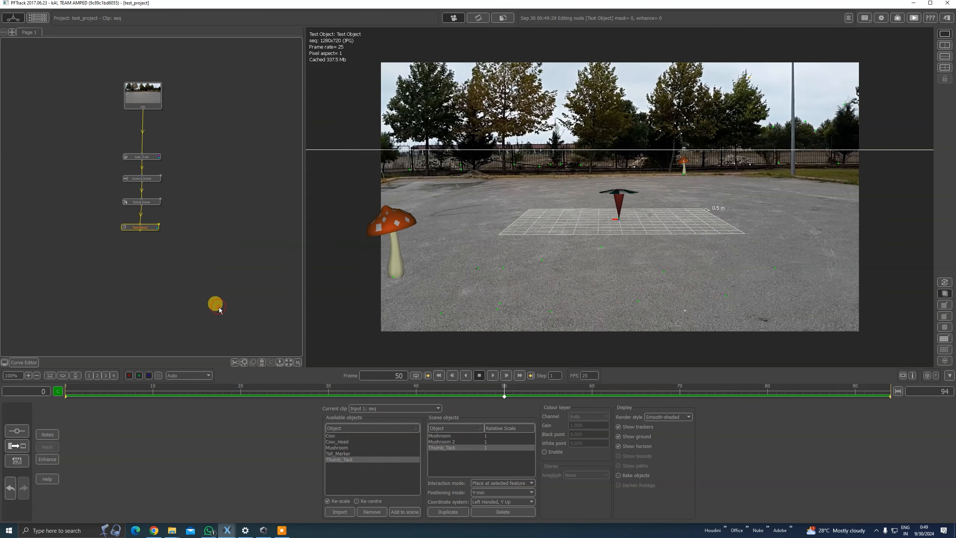
click(139, 249)
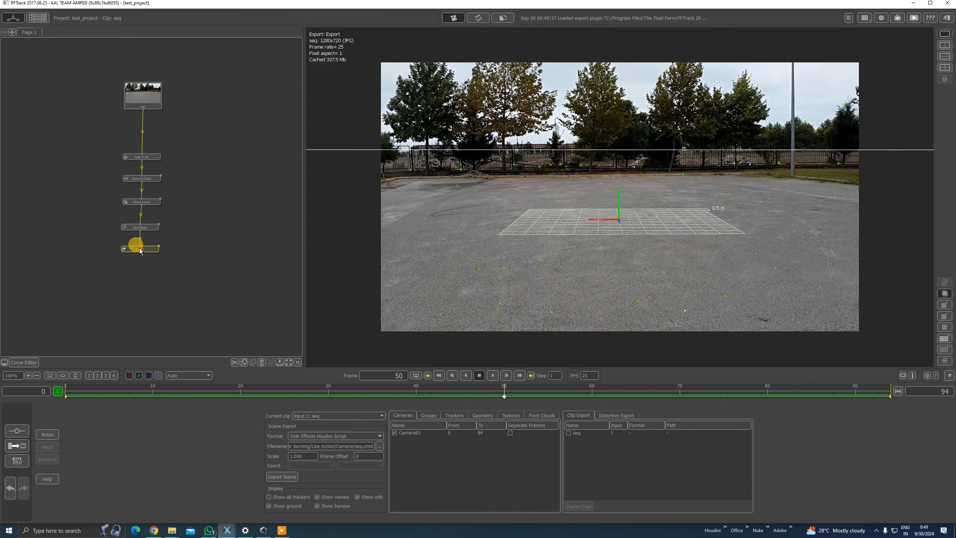
Step: Export the scene as a Side Effects Houdini Script to test_cam.cmd in the Camera folder, replacing the existing file
click(327, 437)
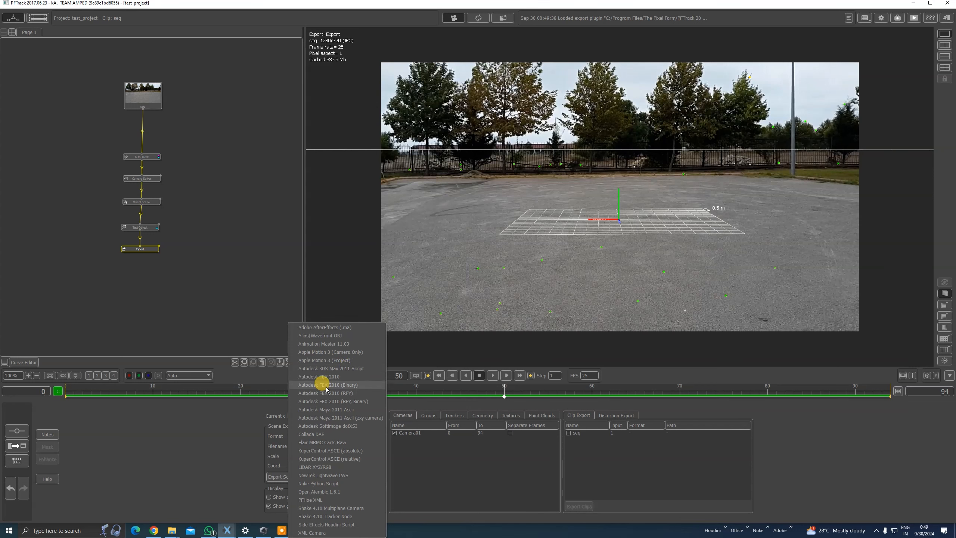
click(329, 525)
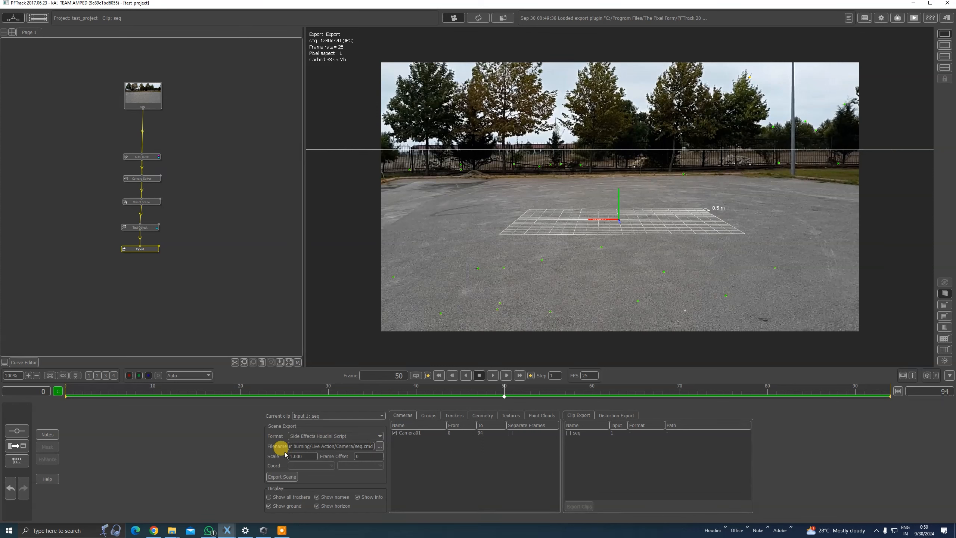
click(380, 447)
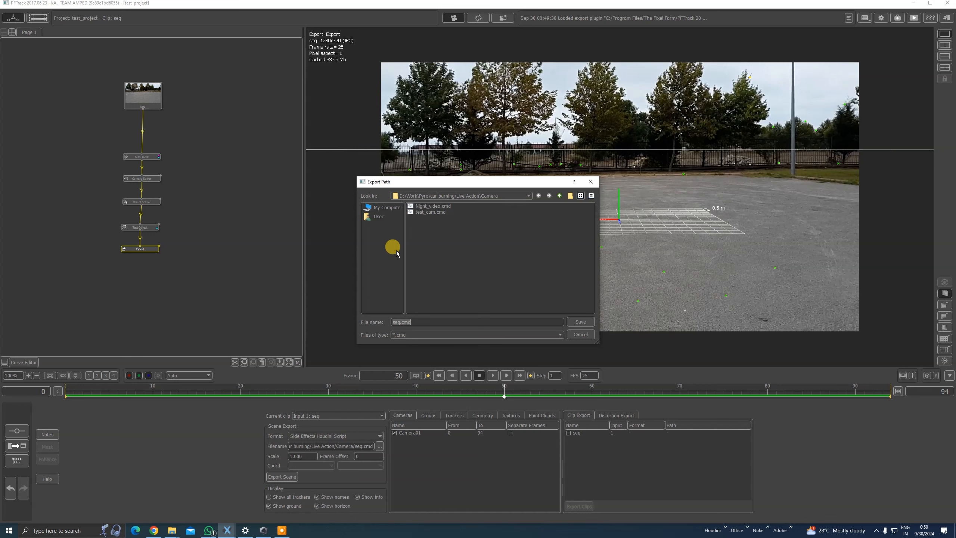
click(432, 212)
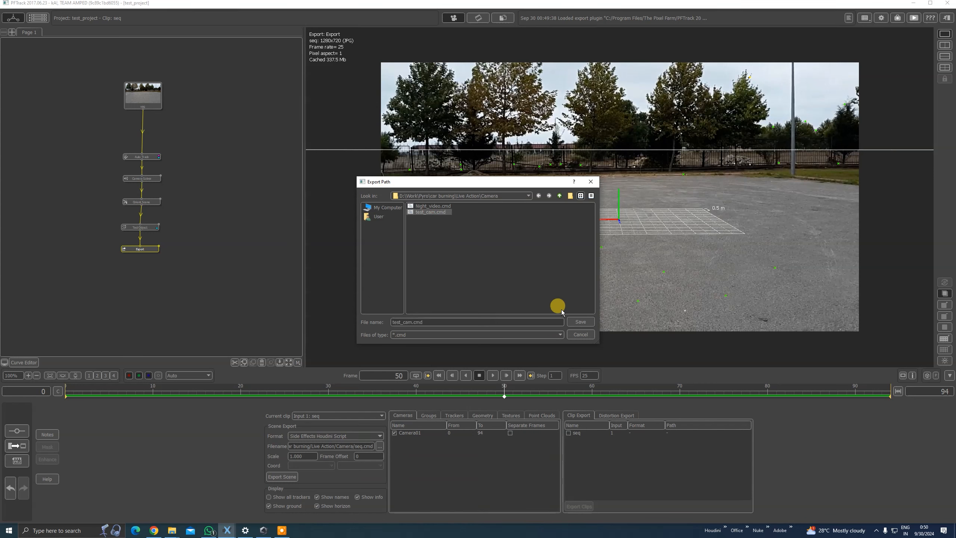
click(581, 321)
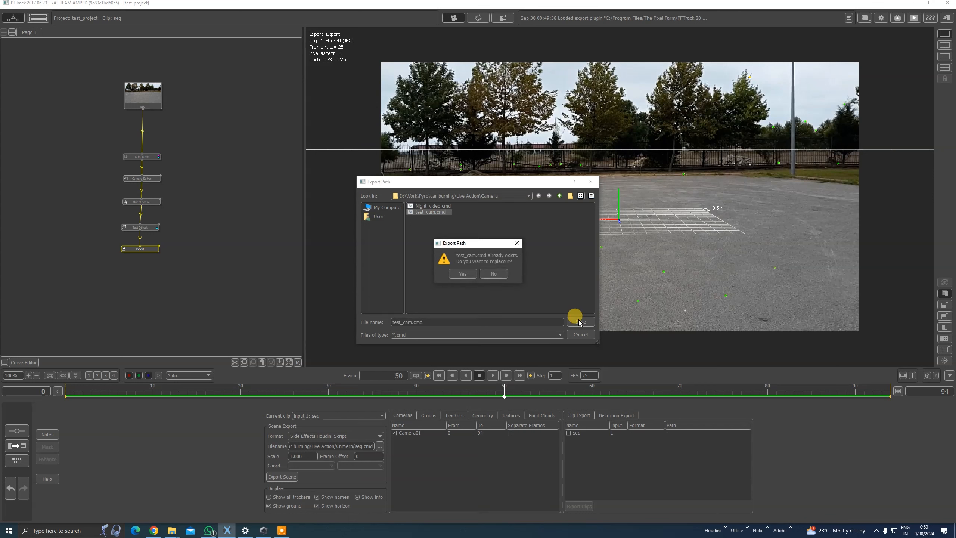
click(463, 275)
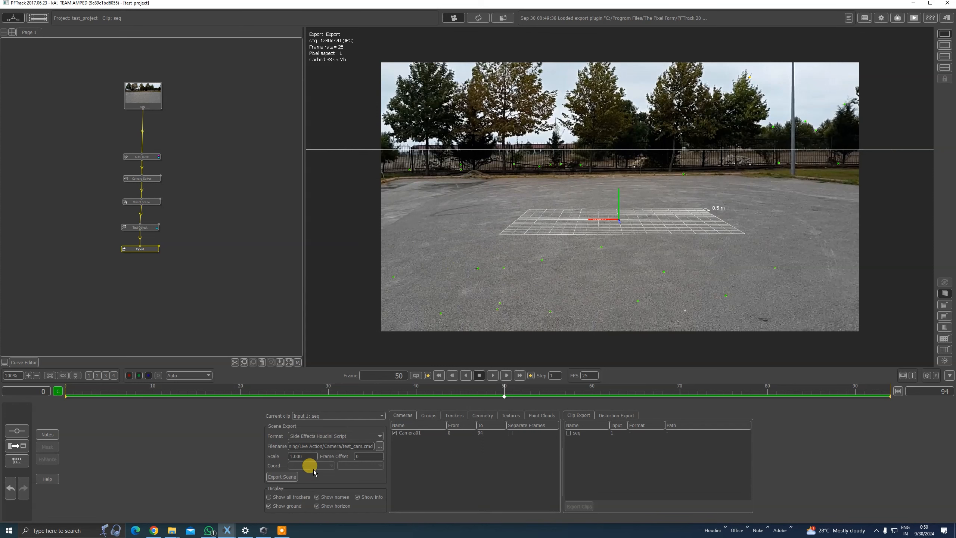
click(280, 477)
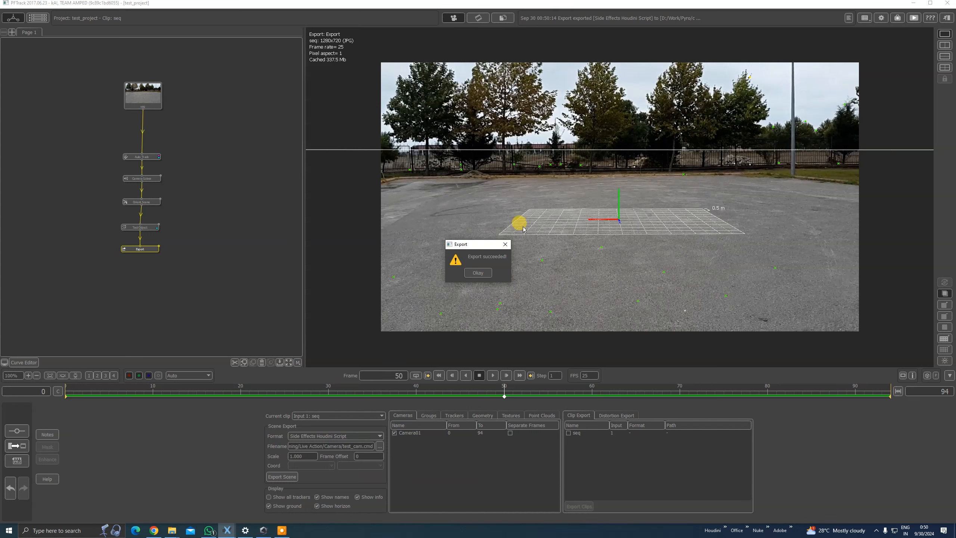
click(476, 275)
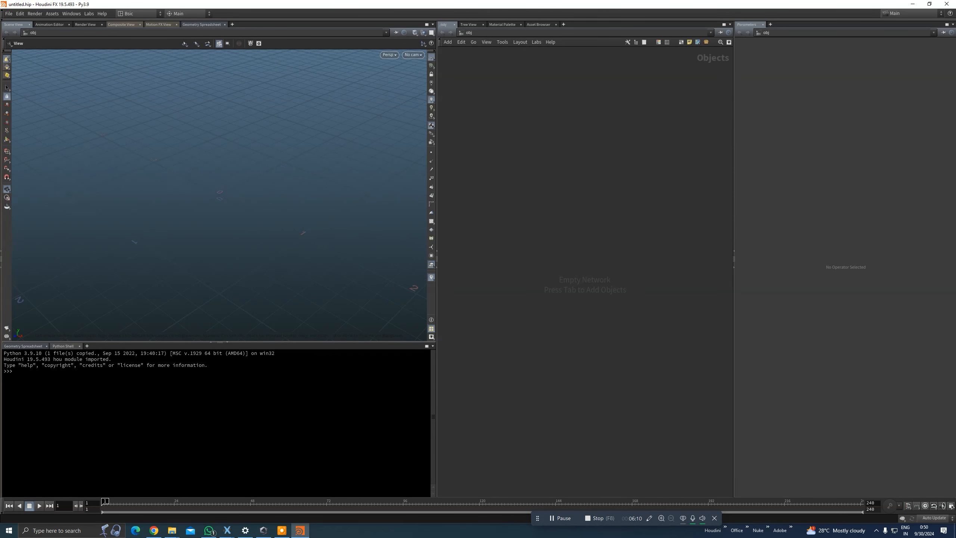
Step: Switch to Houdini and run the script test_cam.cmd from D:/Work/Pyro/car burning/Live Action/Camera/
click(9, 14)
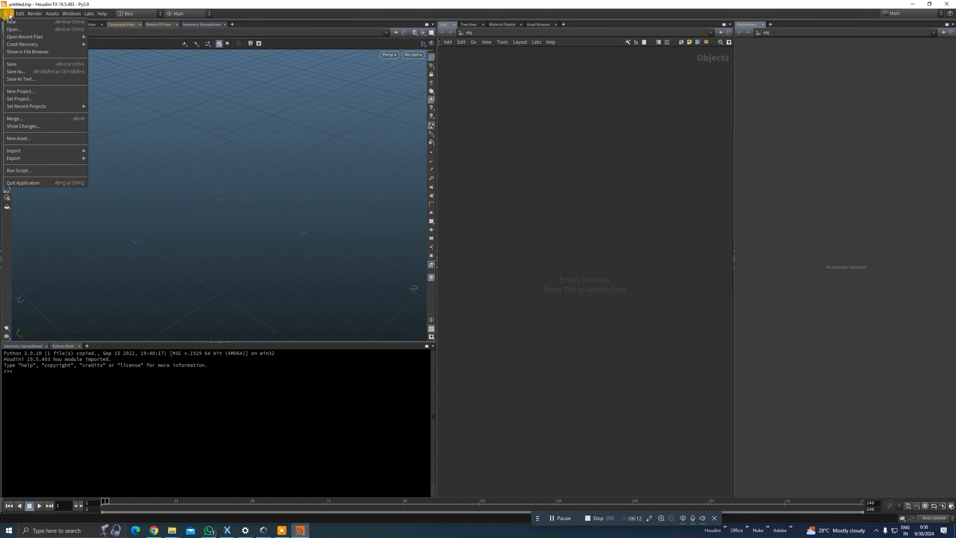
click(19, 171)
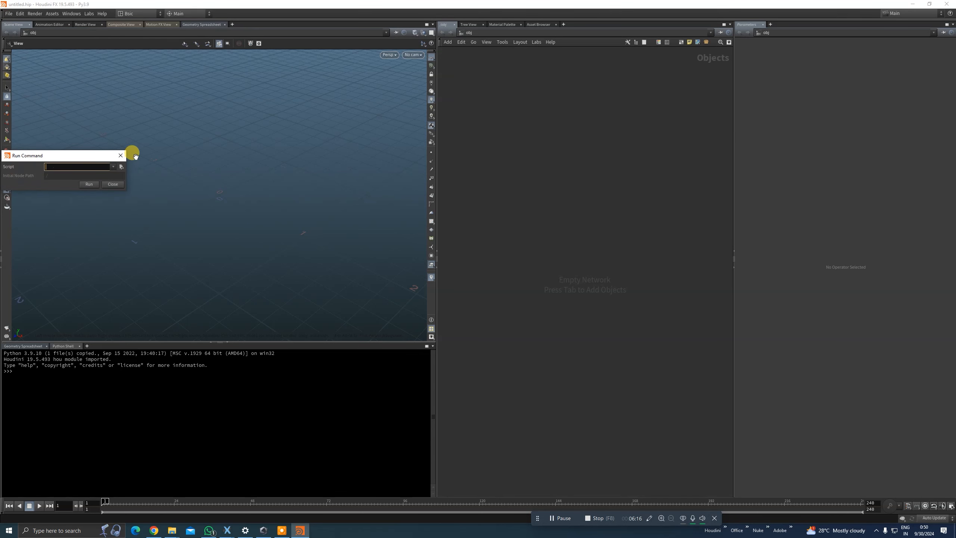
click(121, 168)
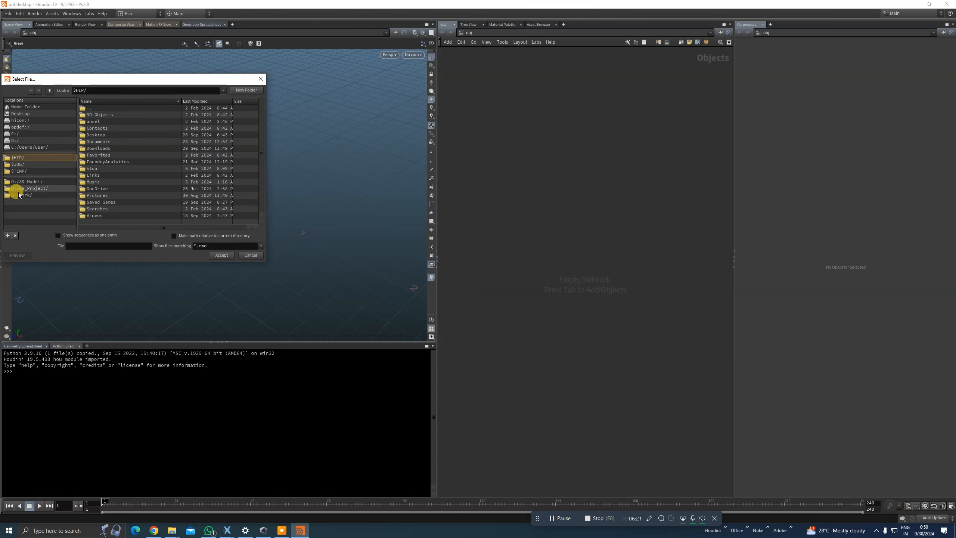
text(D:/Work/Pyro/car burning/Live Action/Camera/)
key(Return)
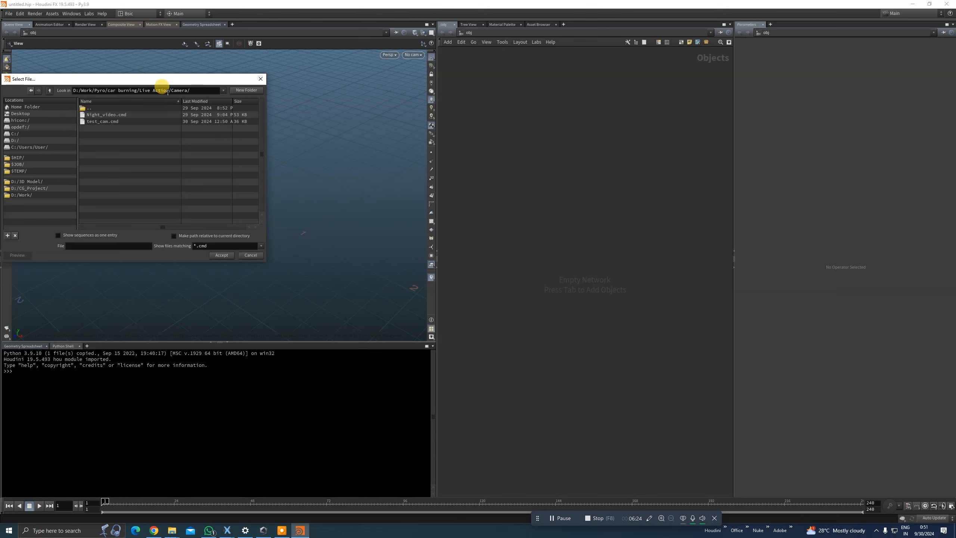
click(106, 121)
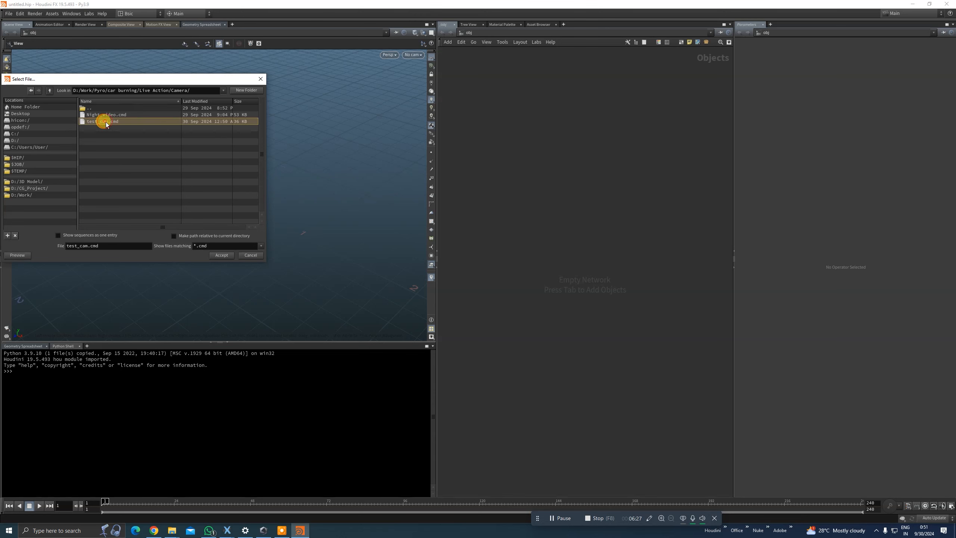
click(221, 256)
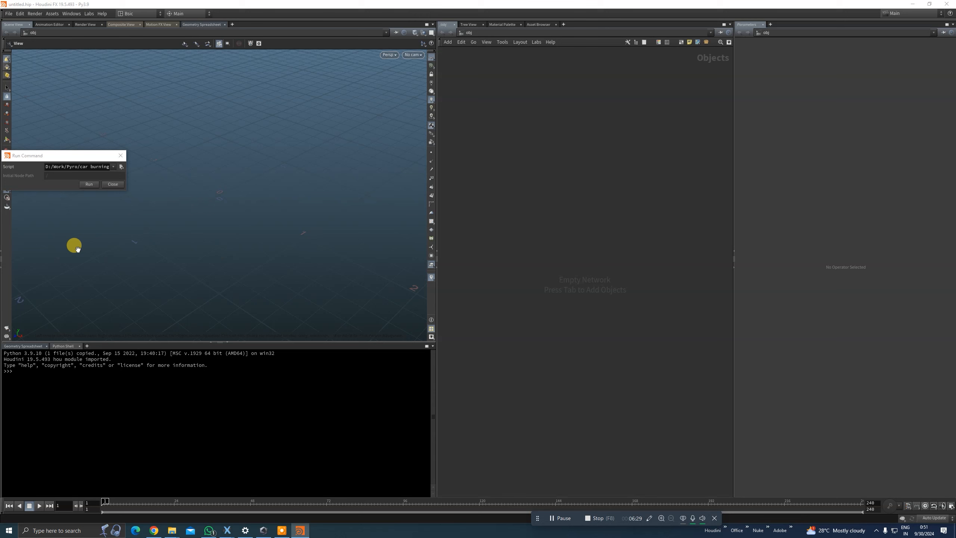
click(89, 185)
Step: Move the imported Camera01_2 node to a clear spot beside and slightly below the PFScene null in the network
scroll(496, 225, down, 5)
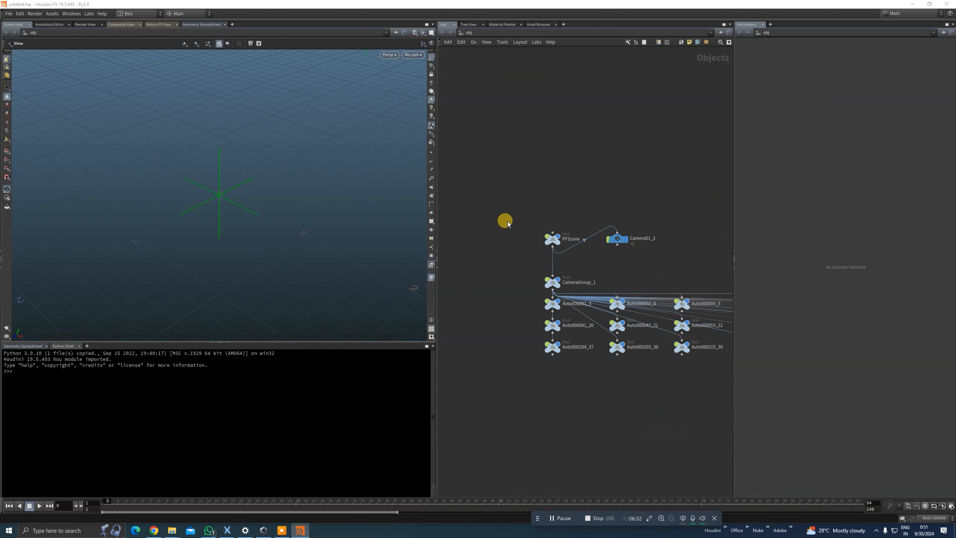
scroll(520, 172, down, 5)
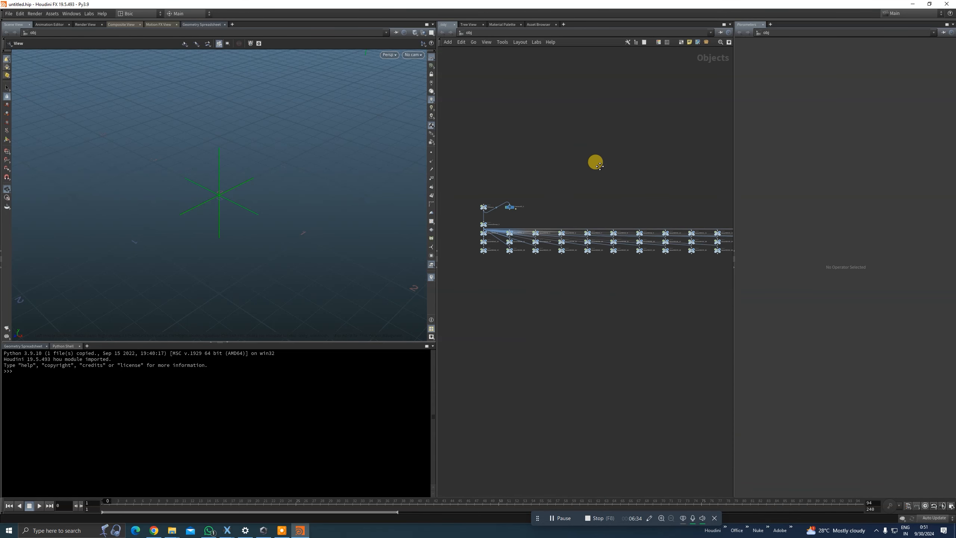
drag(649, 213, 471, 205)
scroll(473, 187, up, 5)
middle_drag(568, 147, 646, 171)
mouse_move(611, 186)
mouse_down()
mouse_move(559, 164)
mouse_move(590, 189)
mouse_up()
drag(631, 173, 578, 189)
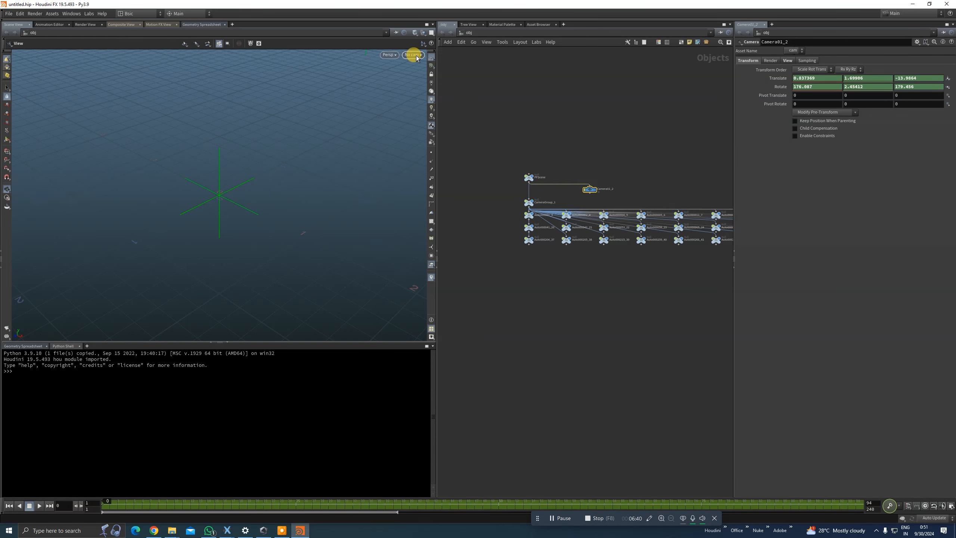
Step: Look through Camera01_2 in the viewport and play the animation to check the camera move against the tracker nulls
click(413, 54)
click(422, 88)
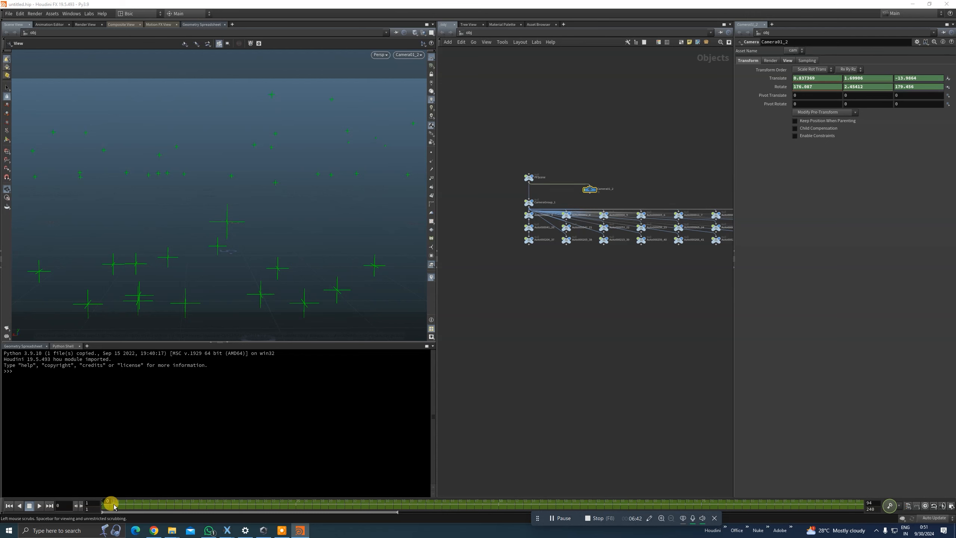
click(39, 506)
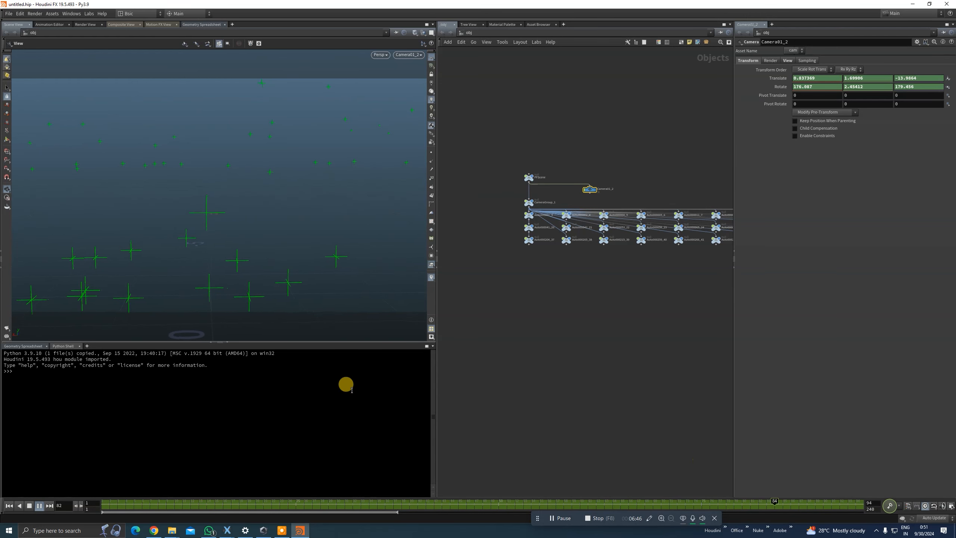
click(40, 506)
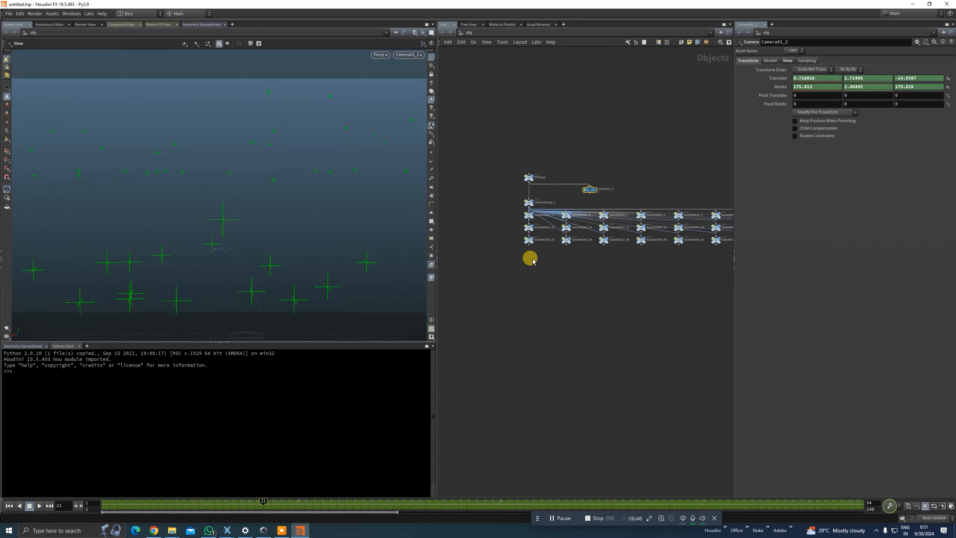
Step: Select all the imported nodes and turn off their display to hide the tracker nulls, then clear the selection
scroll(533, 261, down, 5)
drag(481, 163, 777, 312)
scroll(694, 210, up, 4)
scroll(685, 222, up, 6)
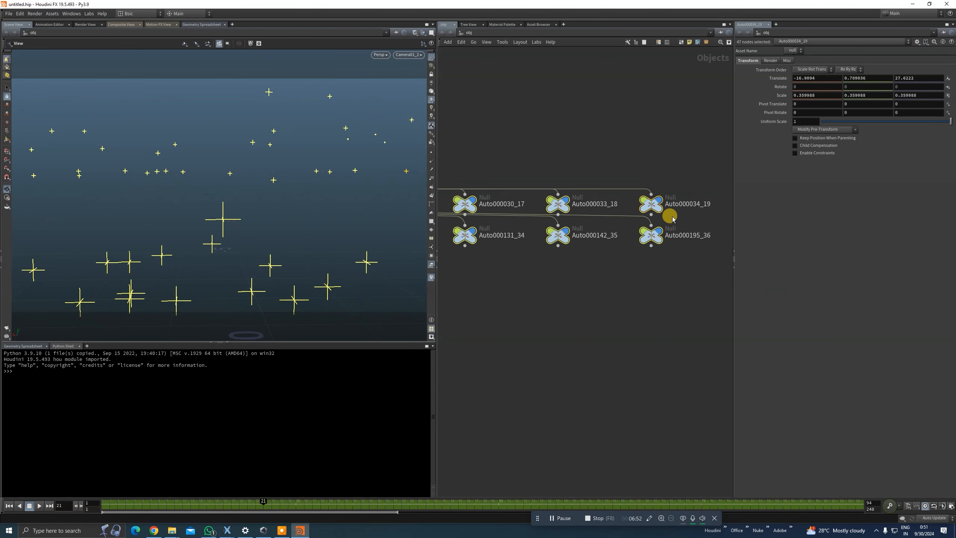
scroll(657, 195, down, 8)
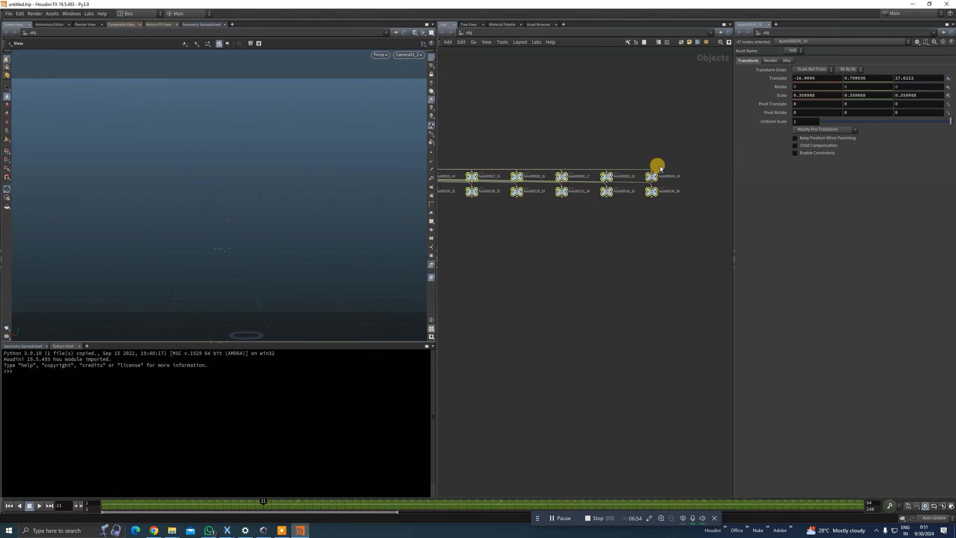
scroll(515, 228, up, 5)
middle_drag(650, 229, 648, 164)
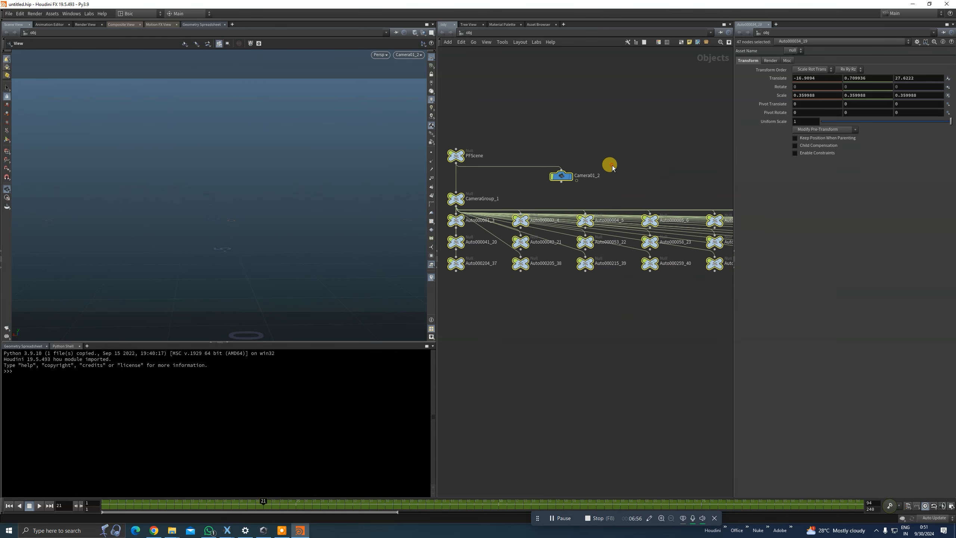
click(612, 166)
scroll(651, 165, down, 3)
middle_drag(696, 141, 654, 176)
scroll(546, 214, up, 3)
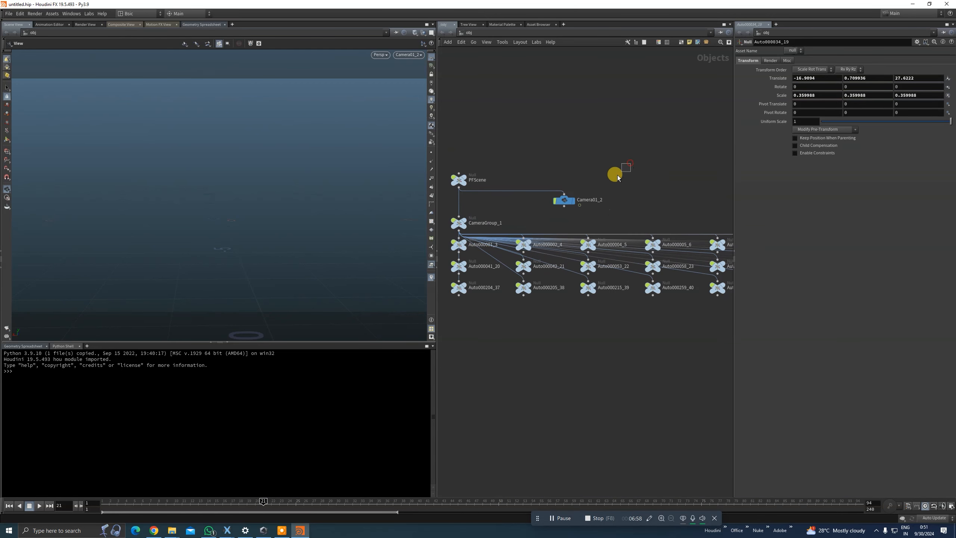
Step: Set Camera01_2's background image to the sequence seq$F2.jpg in D:/Pf track/Seq Prem/Seq_01/ and play it through the camera
click(564, 199)
click(627, 155)
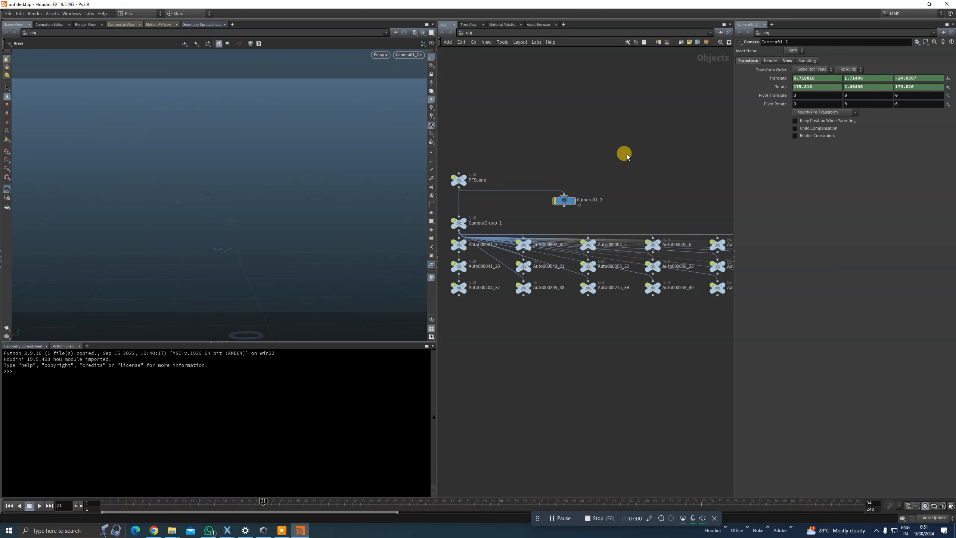
drag(619, 154, 513, 207)
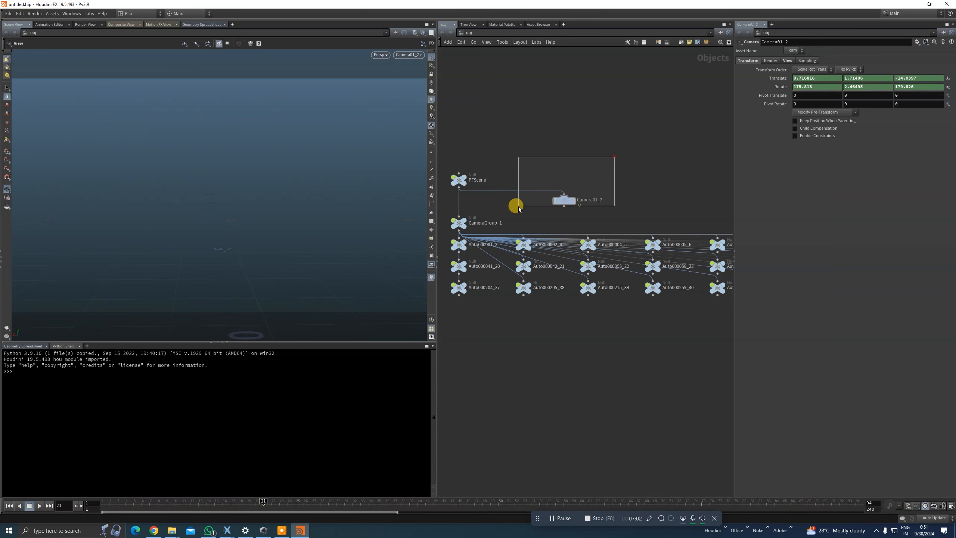
click(787, 60)
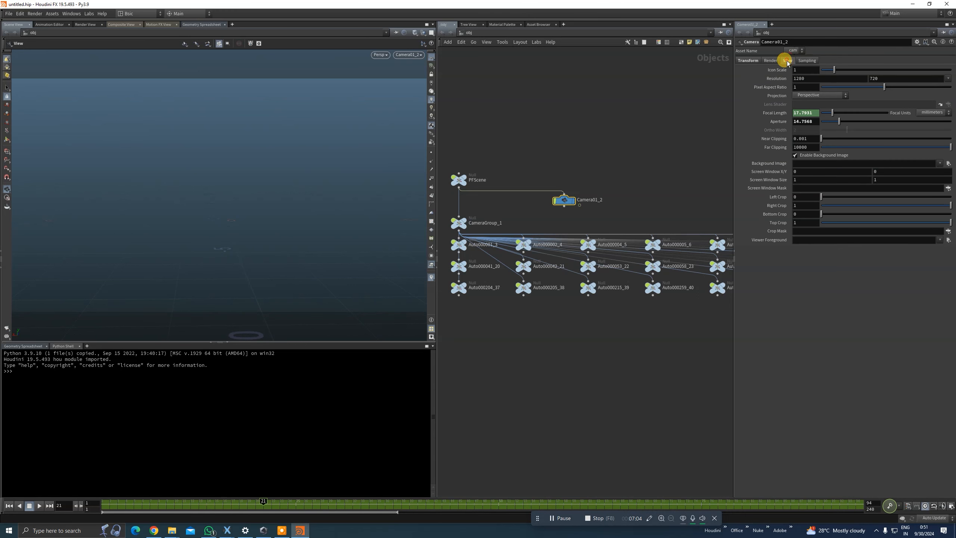
click(948, 163)
click(948, 163)
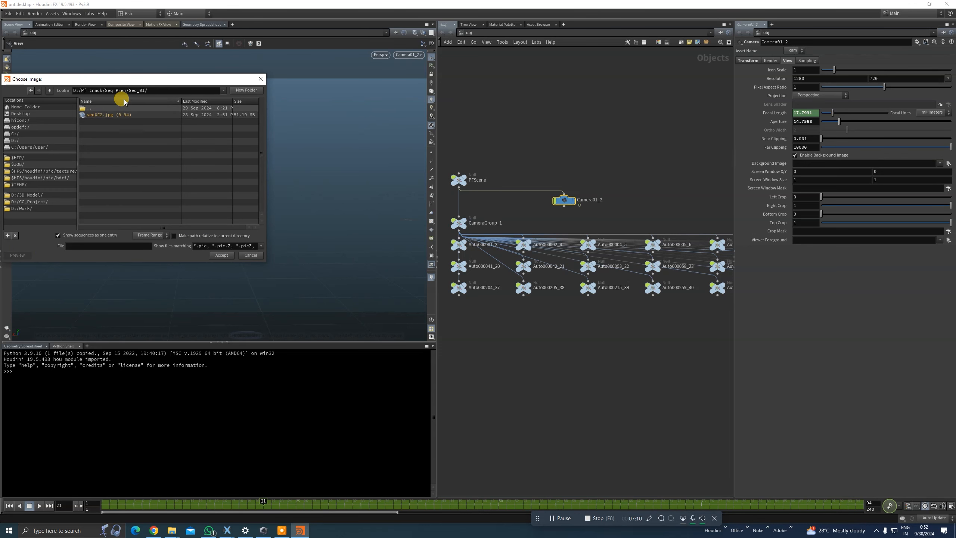
click(89, 116)
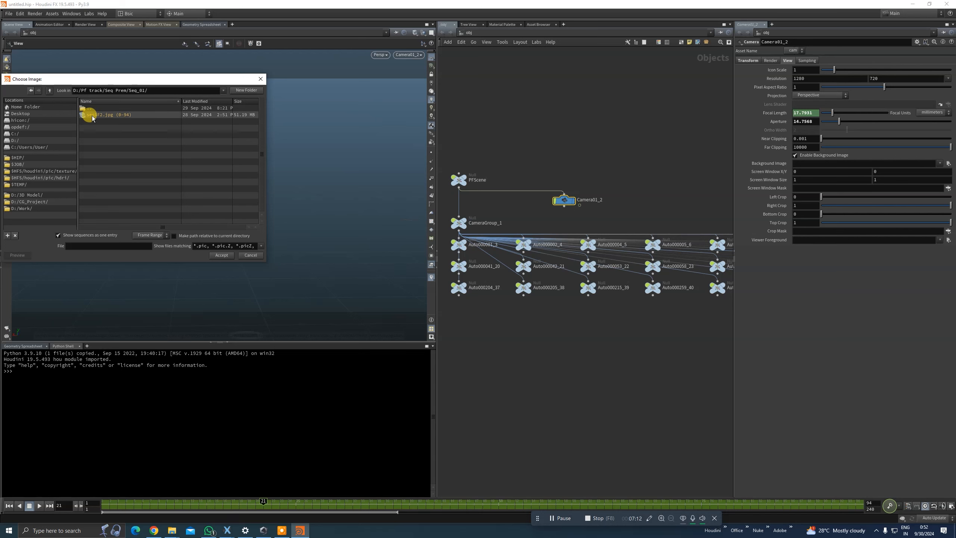
click(222, 255)
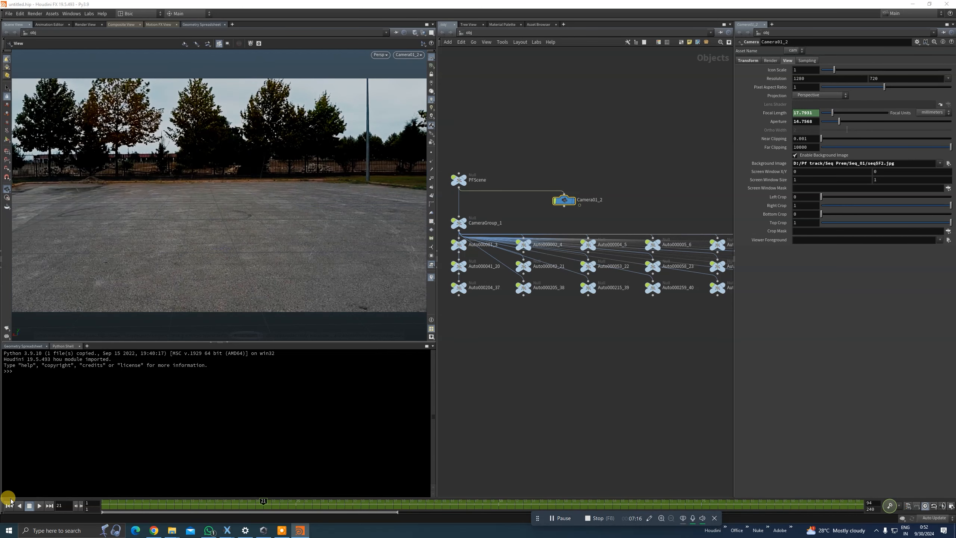
click(39, 505)
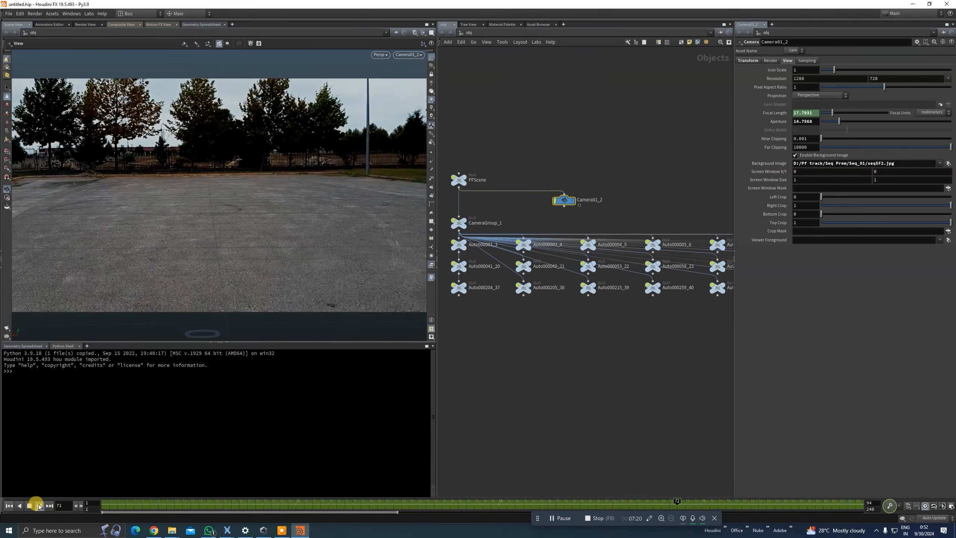
click(39, 506)
Step: Add a Geometry object to the network in the empty area below the tracker nulls
scroll(544, 350, down, 5)
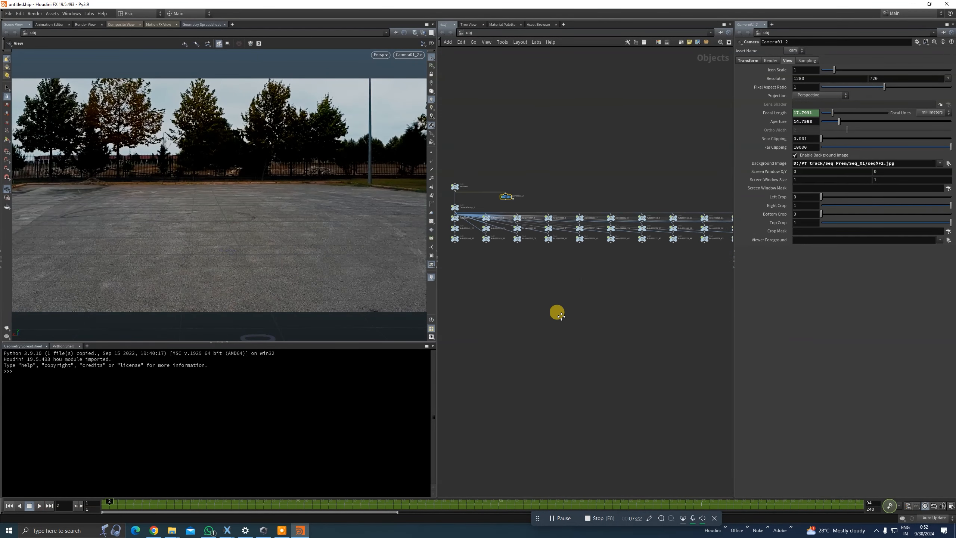
scroll(545, 331, up, 4)
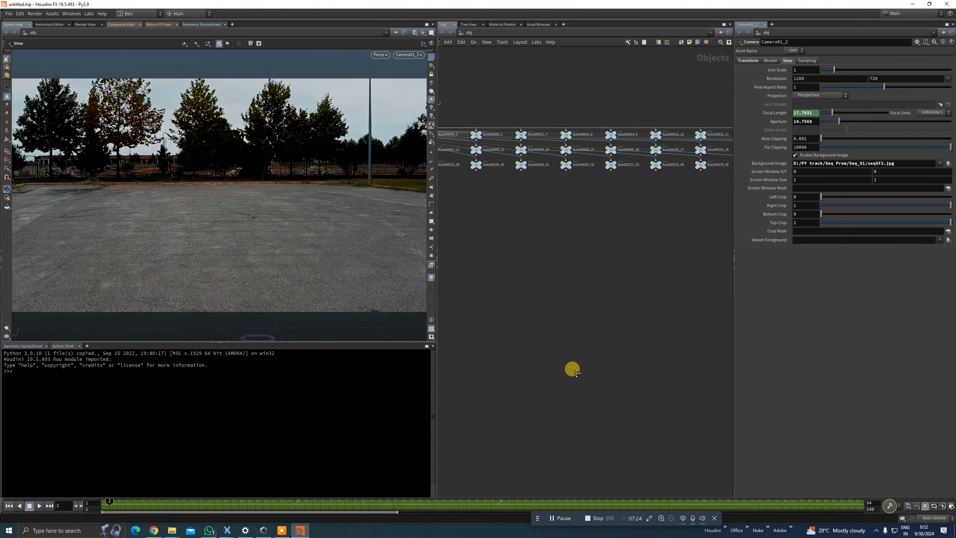
key(Tab)
text(ge)
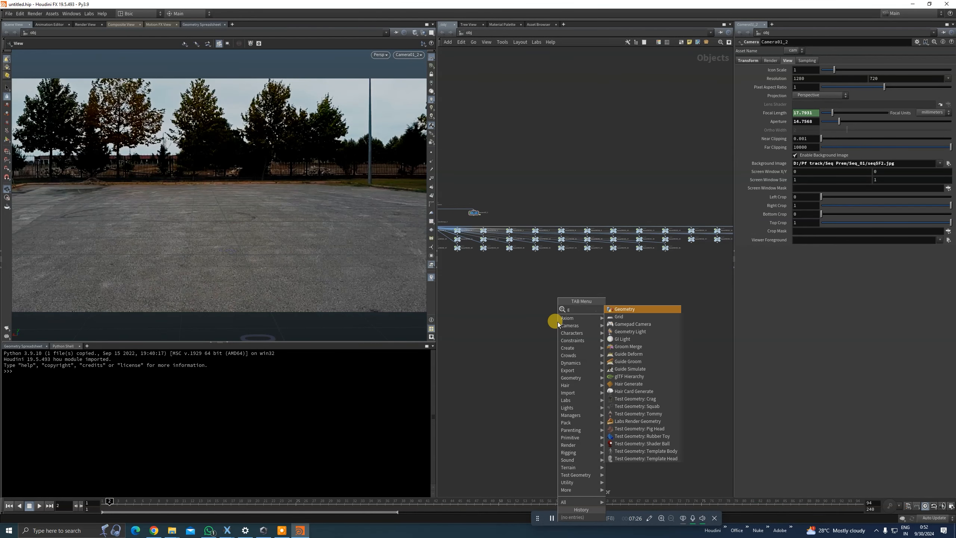
click(627, 309)
click(506, 309)
scroll(507, 310, up, 5)
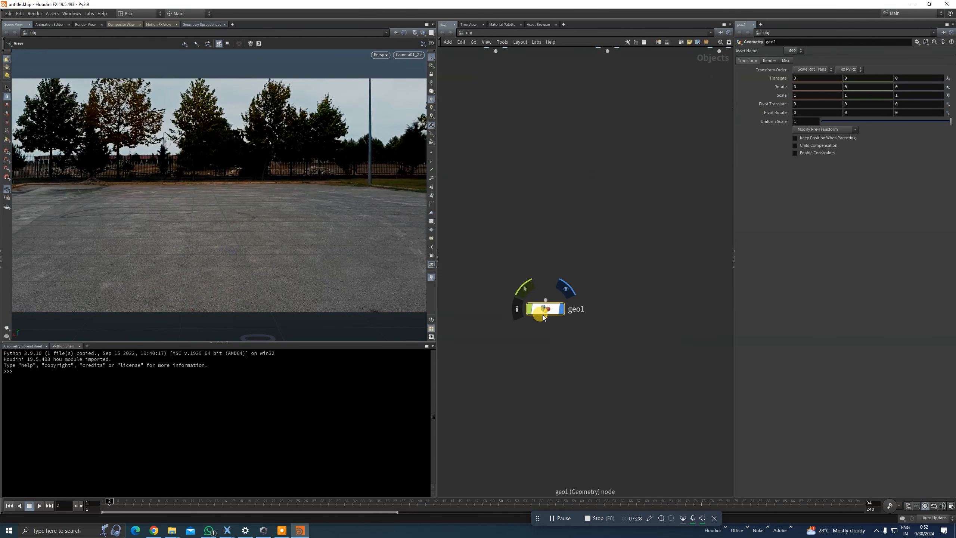
Step: Go inside the new Geometry object and add a Box node to its empty network
double_click(548, 313)
key(Tab)
text(bo)
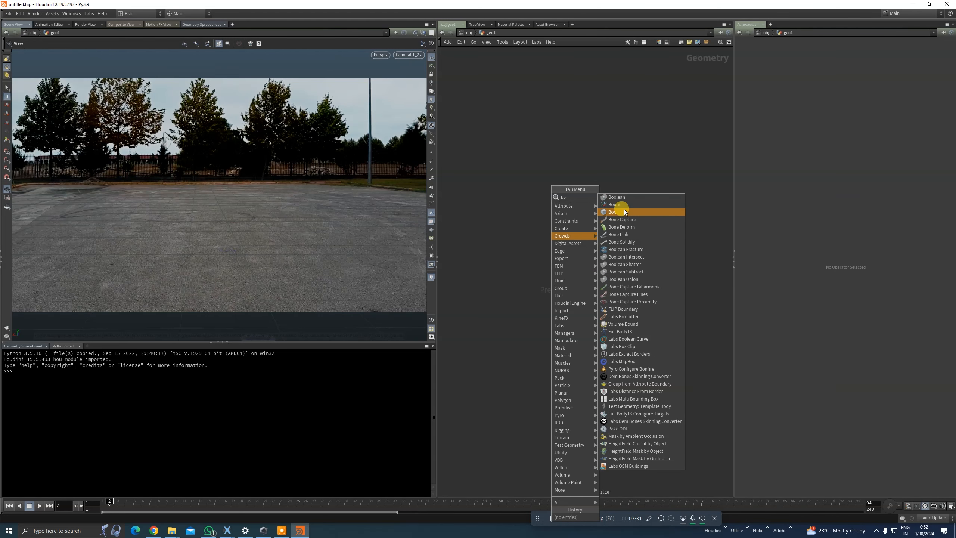
click(624, 212)
click(548, 220)
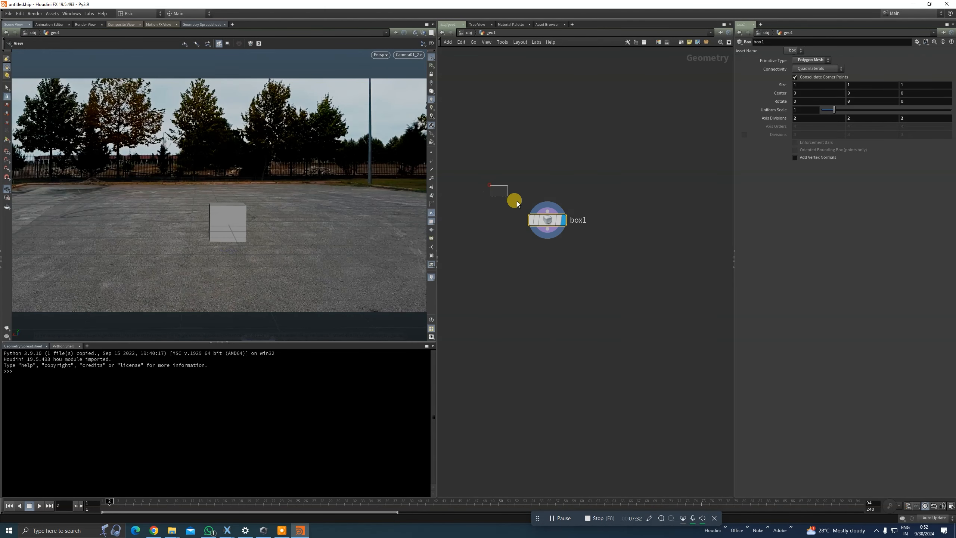
Step: Raise the box by setting its center Y to 0.5, and play the animation to check it against the footage
mouse_move(854, 84)
middle_down()
mouse_move(884, 85)
mouse_move(866, 88)
middle_up()
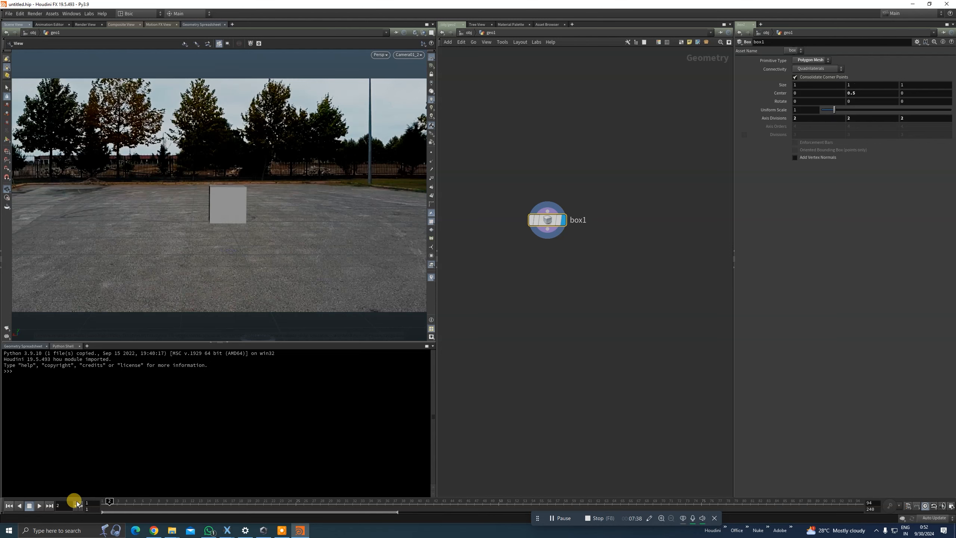
click(39, 506)
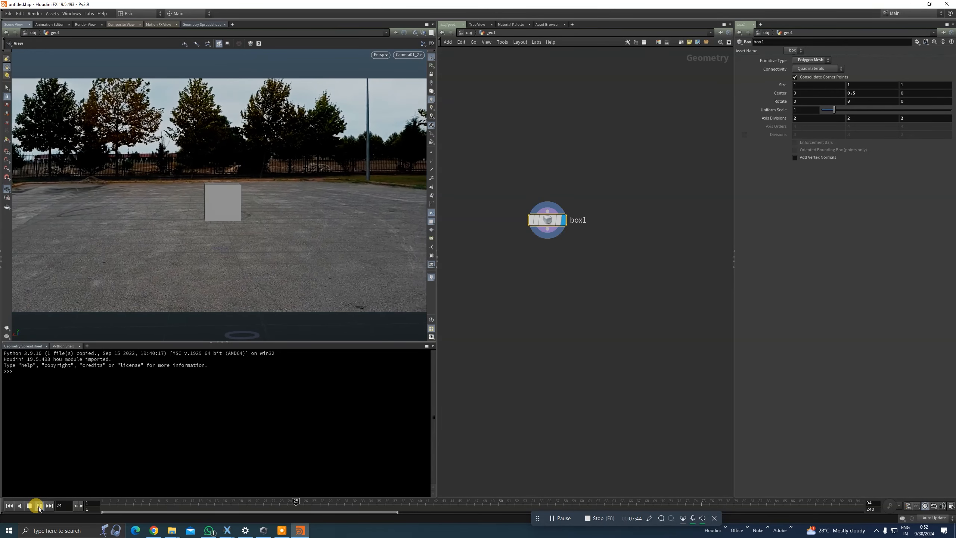
click(39, 508)
Step: Add a Test Geometry: Rubber Toy node beside the box and display it instead of the box
middle_drag(659, 283, 631, 294)
click(648, 285)
key(Tab)
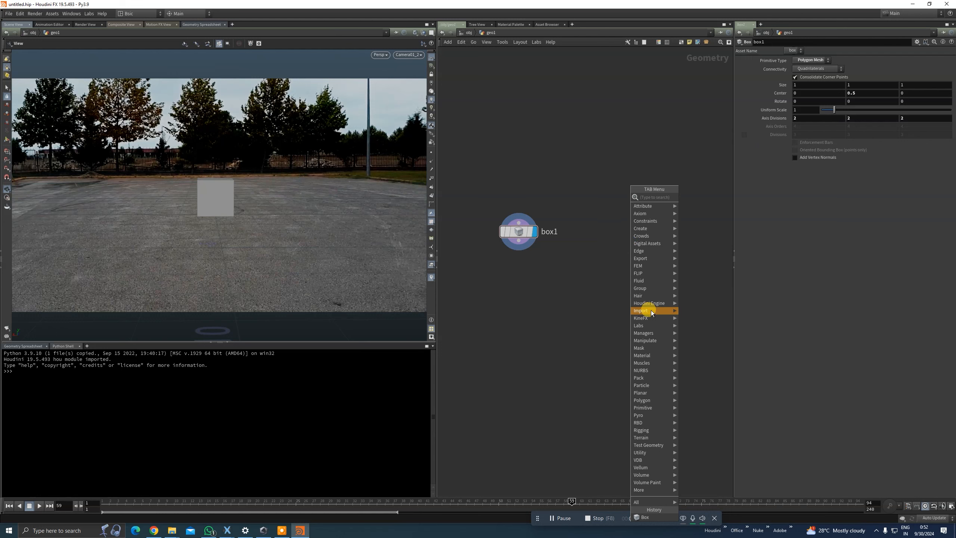
mouse_move(647, 448)
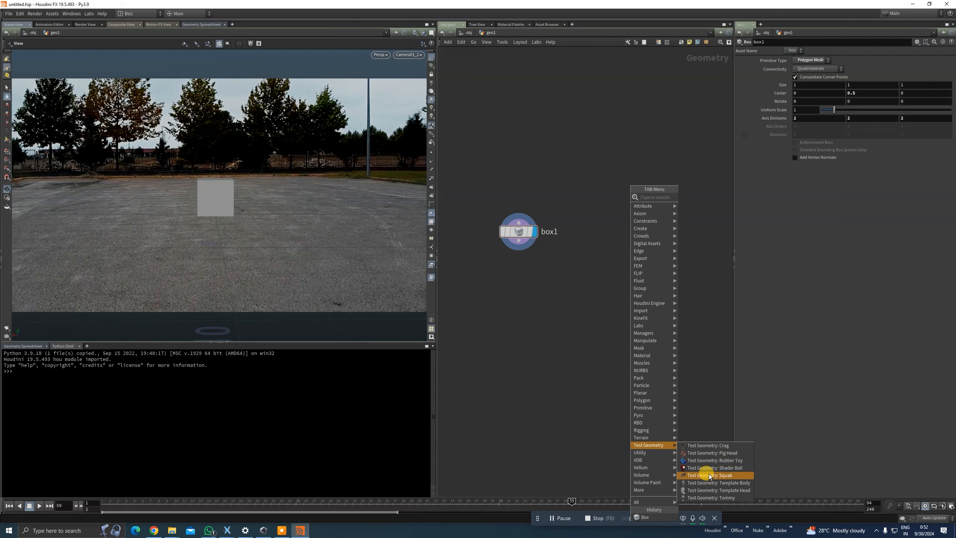
click(711, 459)
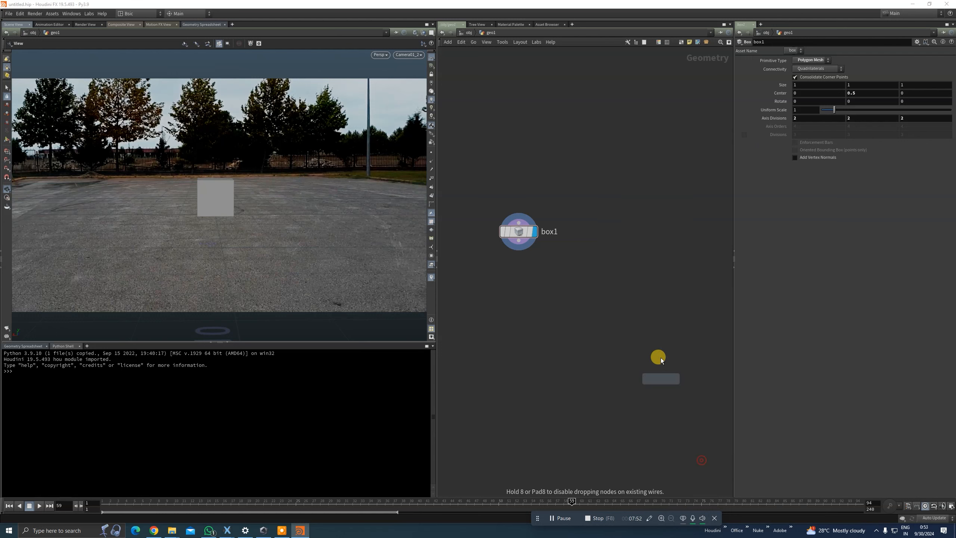
click(645, 251)
click(662, 256)
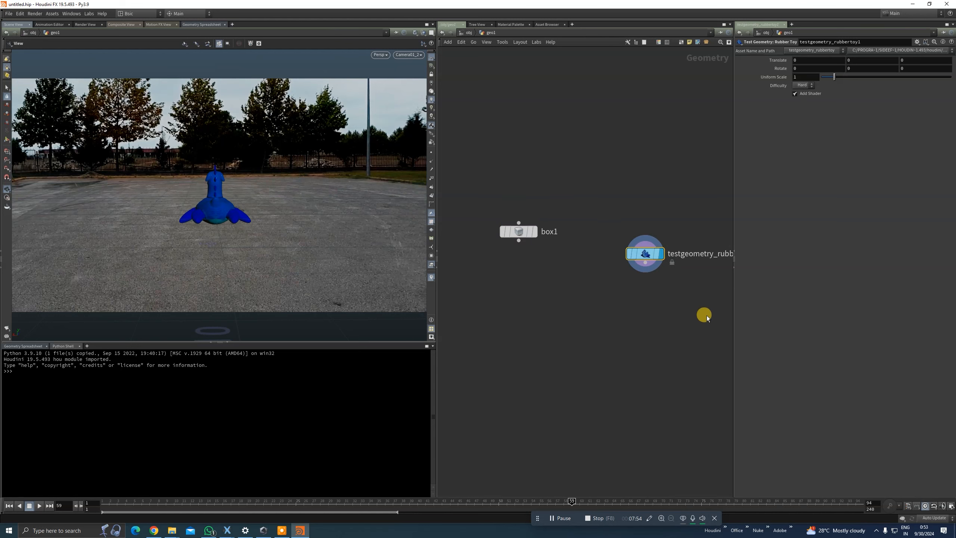
Step: Set the rubber toy's Y rotation to 117 and play the animation from the first frame
middle_drag(863, 59, 861, 51)
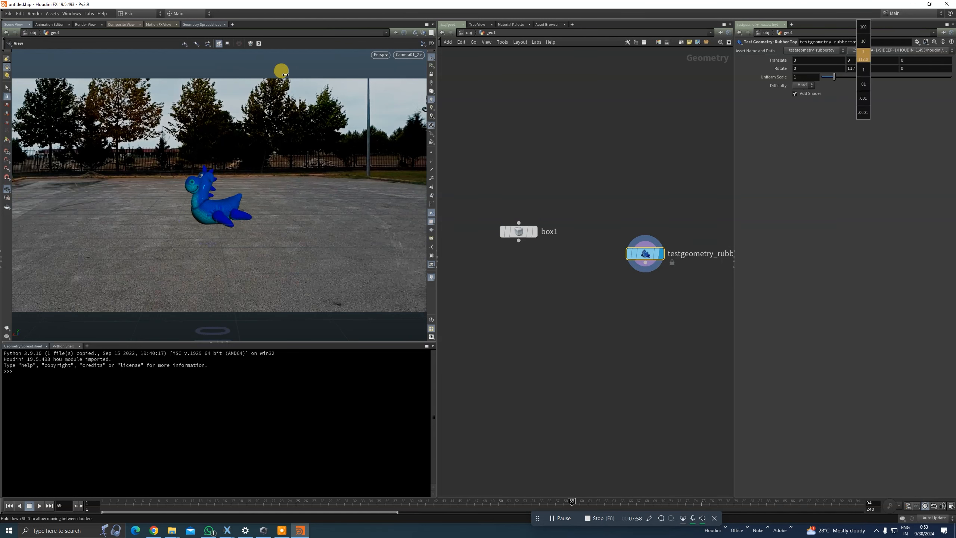
middle_drag(286, 74, 285, 74)
click(9, 506)
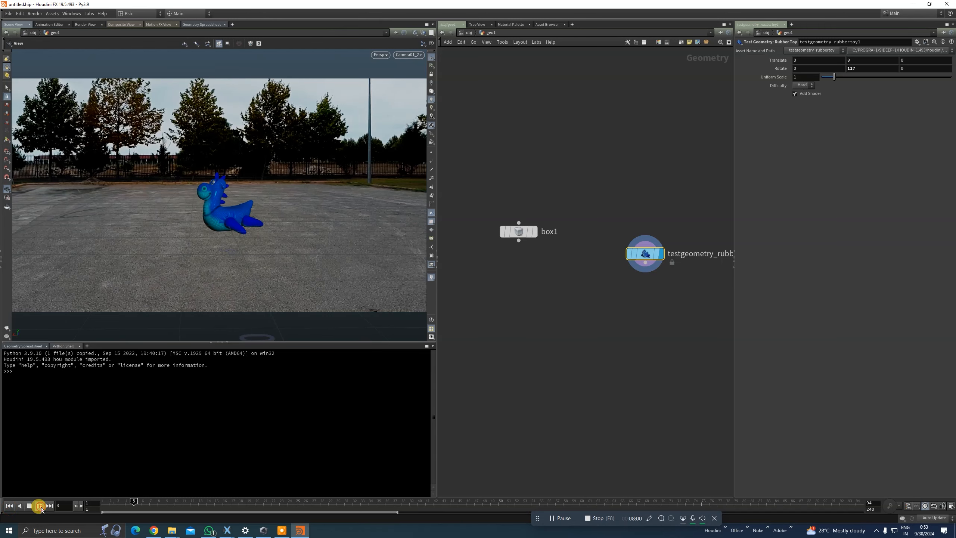